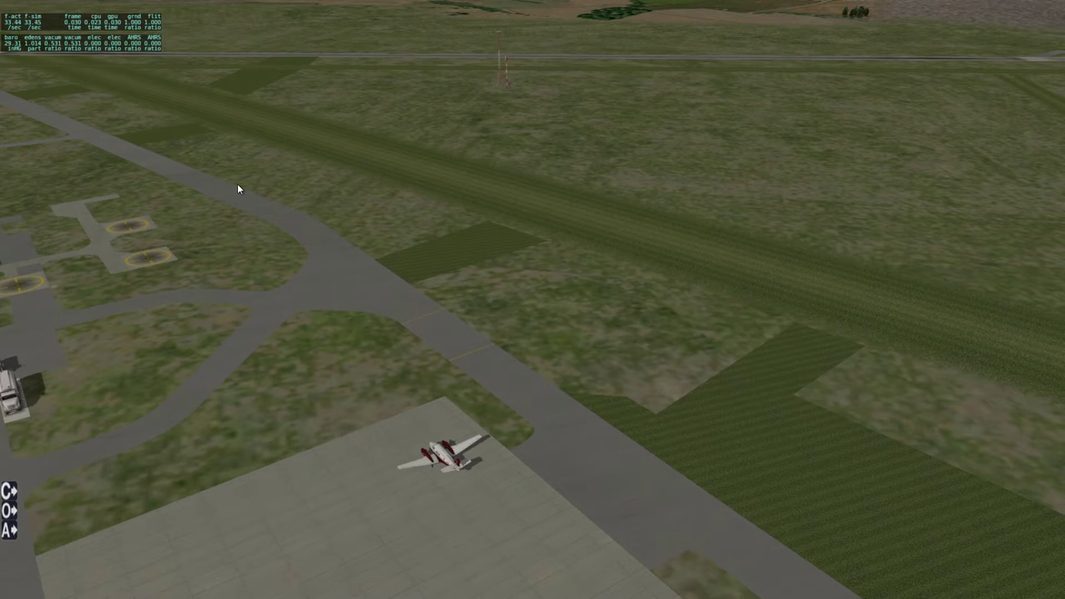
Step: Open the Operations & Warnings settings and review the startup and damage options
{"action": "mouse_move", "coordinate": [215, 11]}
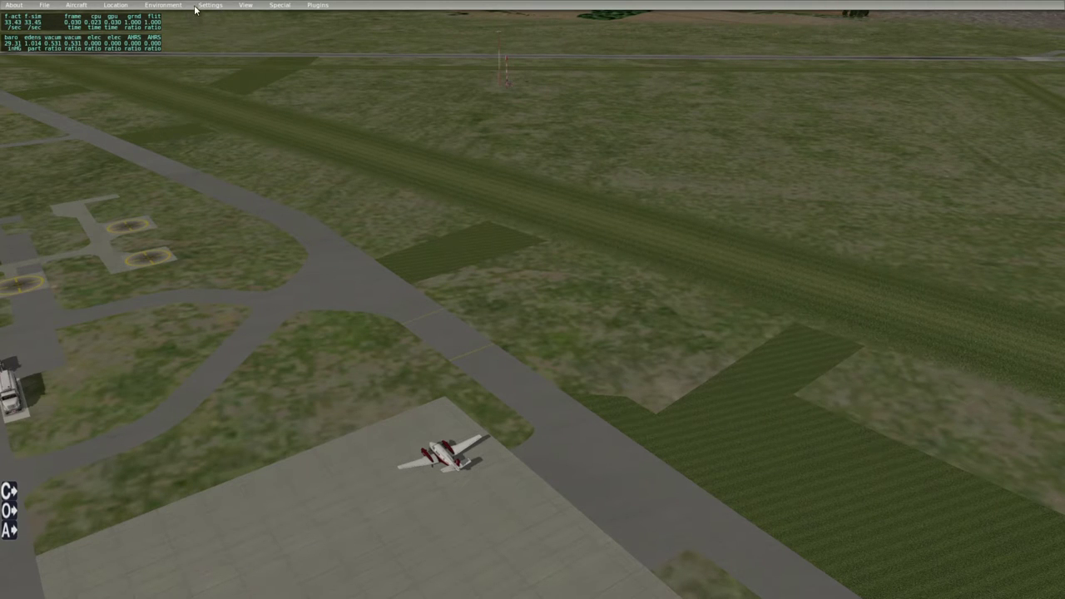
{"action": "left_click", "coordinate": [247, 7]}
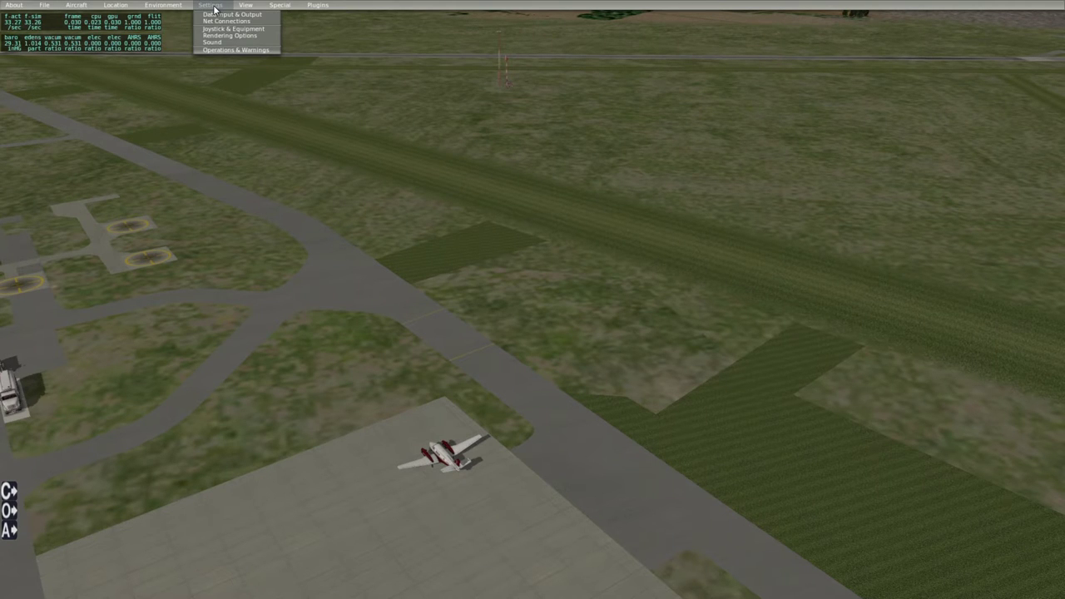
{"action": "left_click", "coordinate": [79, 6]}
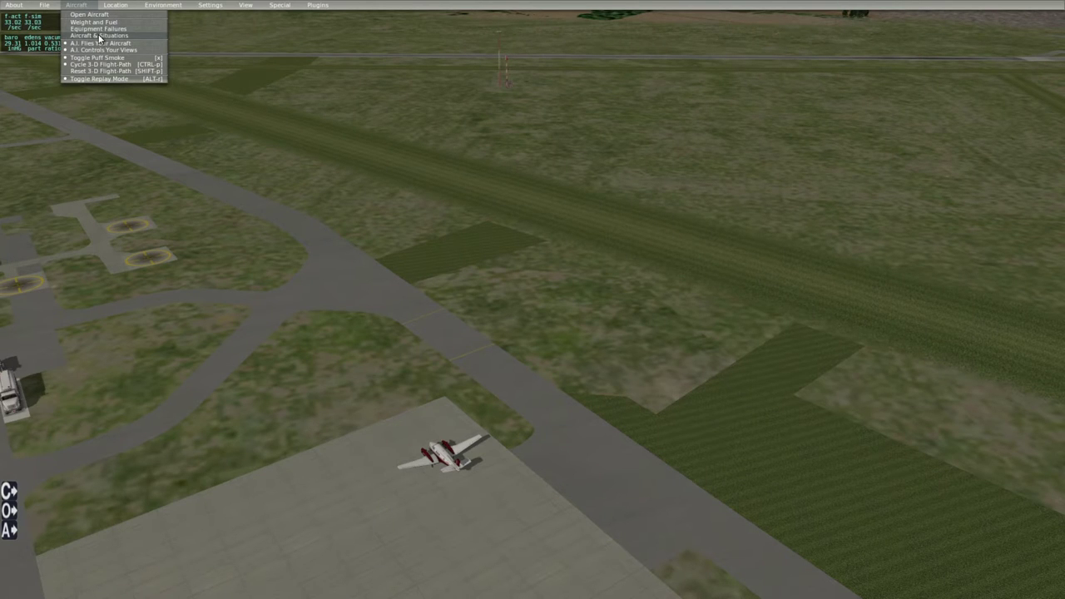
{"action": "left_click", "coordinate": [47, 8]}
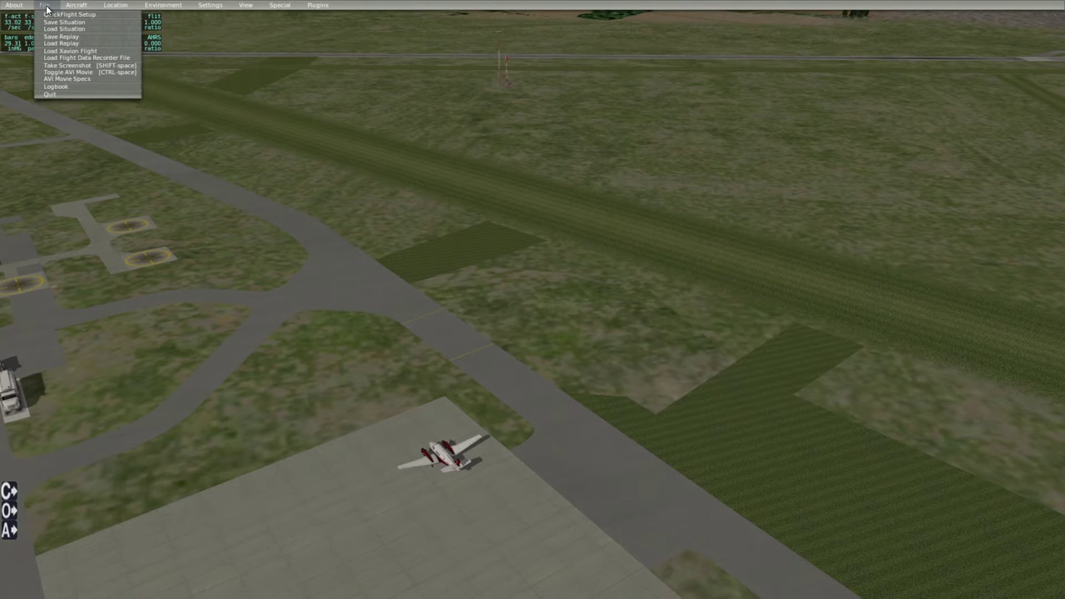
{"action": "mouse_move", "coordinate": [219, 8]}
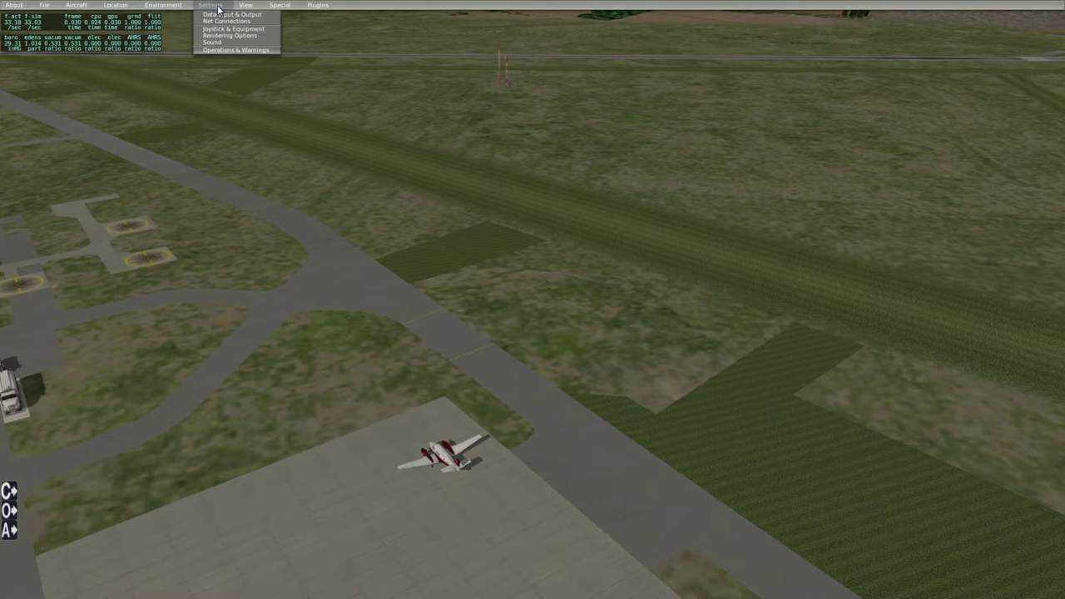
{"action": "left_click", "coordinate": [231, 51]}
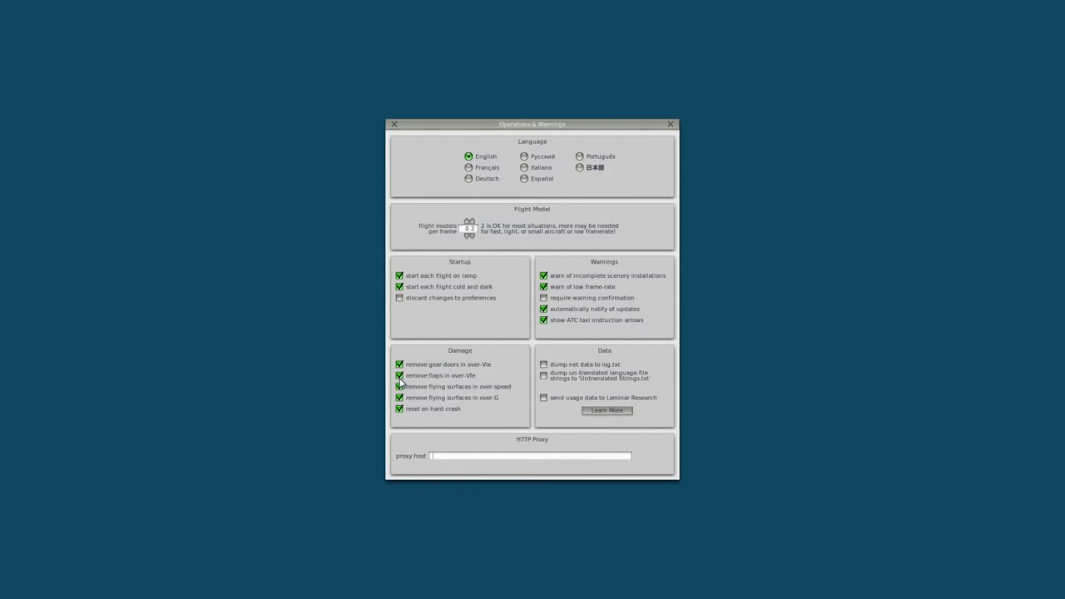
{"action": "mouse_move", "coordinate": [400, 382]}
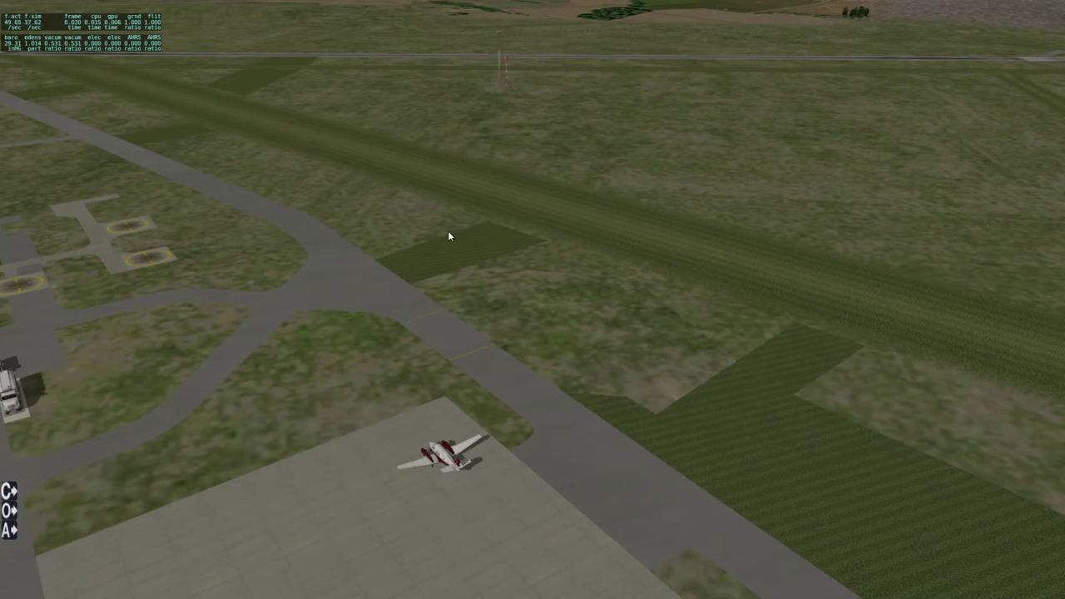
Step: Try the aviation flashlight from the free-camera view and switch it back off
{"action": "left_click", "coordinate": [281, 5]}
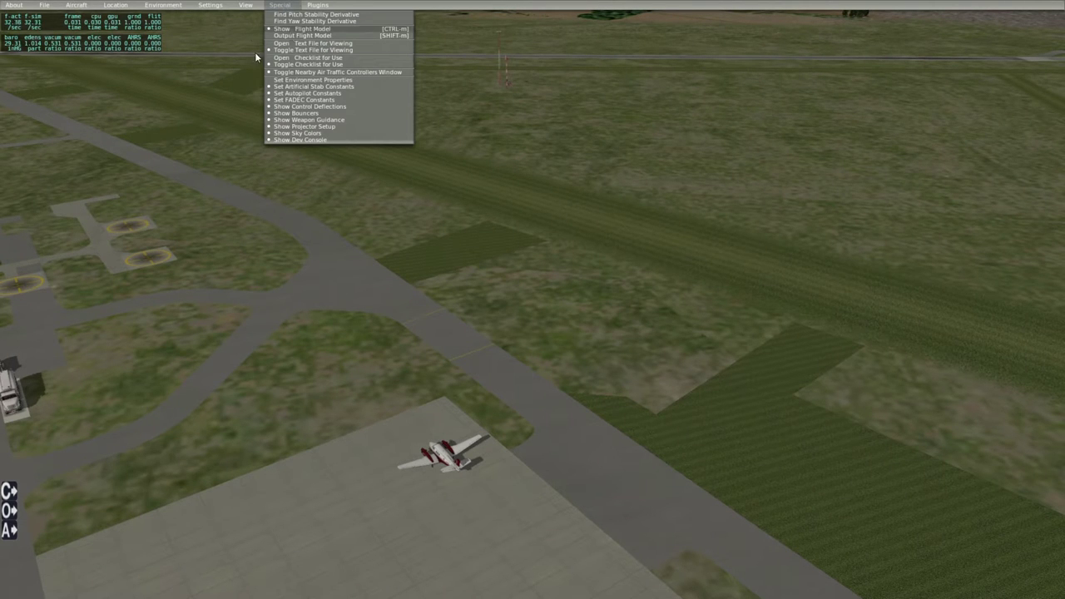
{"action": "mouse_move", "coordinate": [246, 6]}
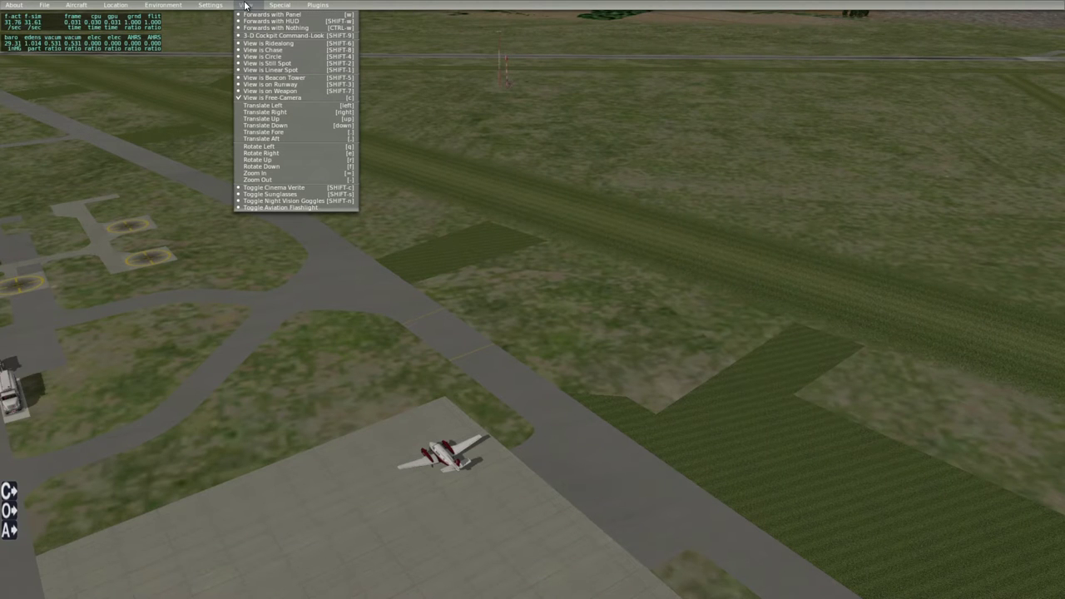
{"action": "left_click", "coordinate": [278, 206]}
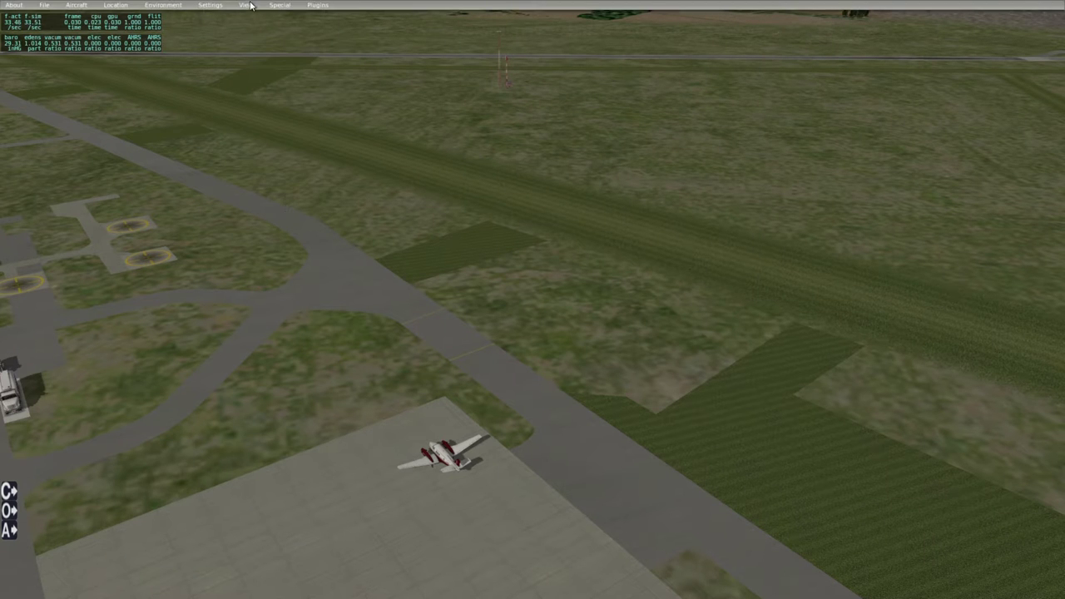
{"action": "left_click", "coordinate": [250, 6]}
{"action": "left_click", "coordinate": [271, 205]}
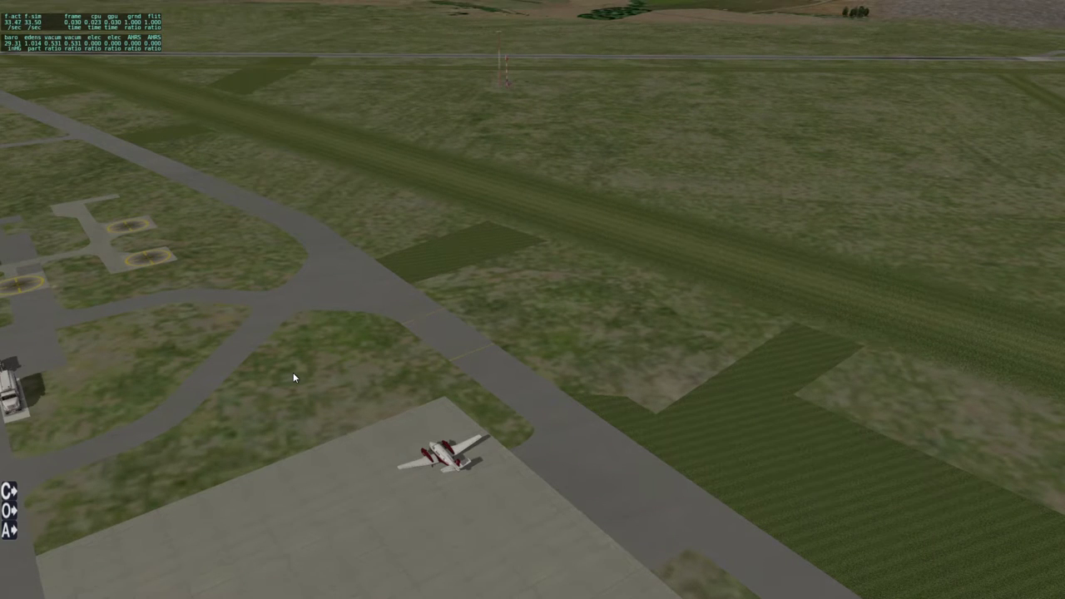
Step: Switch to the 3-D cockpit view and set the local time to about 01:46
{"action": "key", "text": "shift+9"}
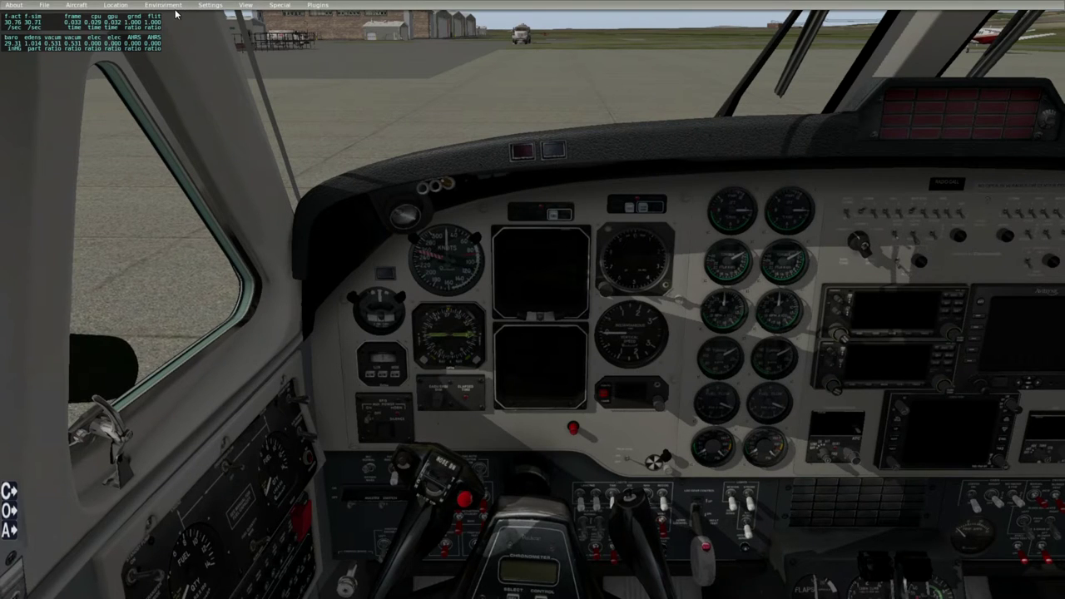
{"action": "left_click", "coordinate": [170, 7]}
{"action": "left_click", "coordinate": [166, 20]}
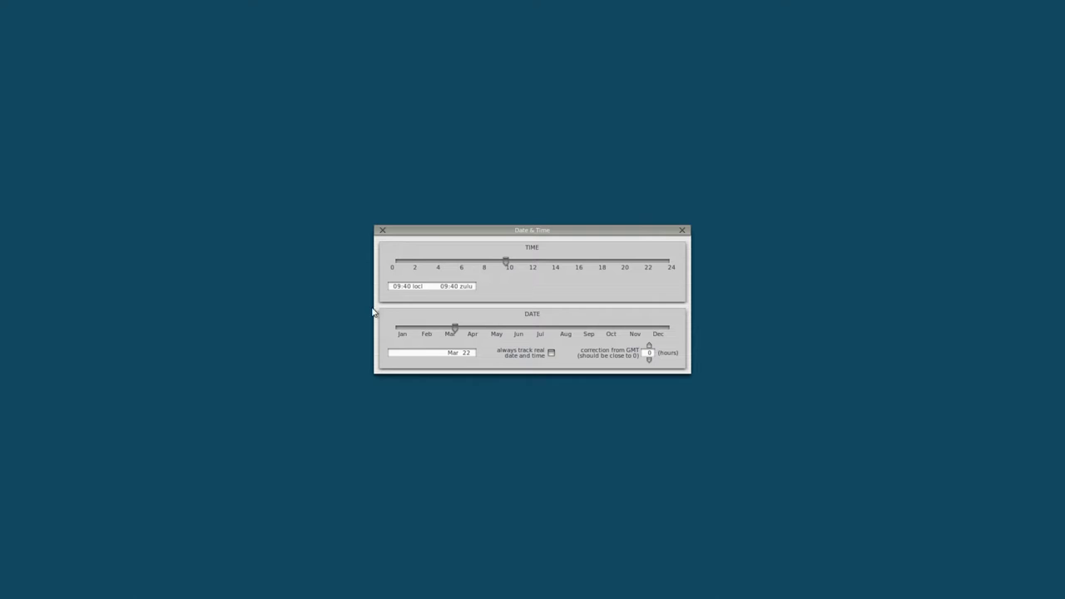
{"action": "left_click", "coordinate": [412, 266]}
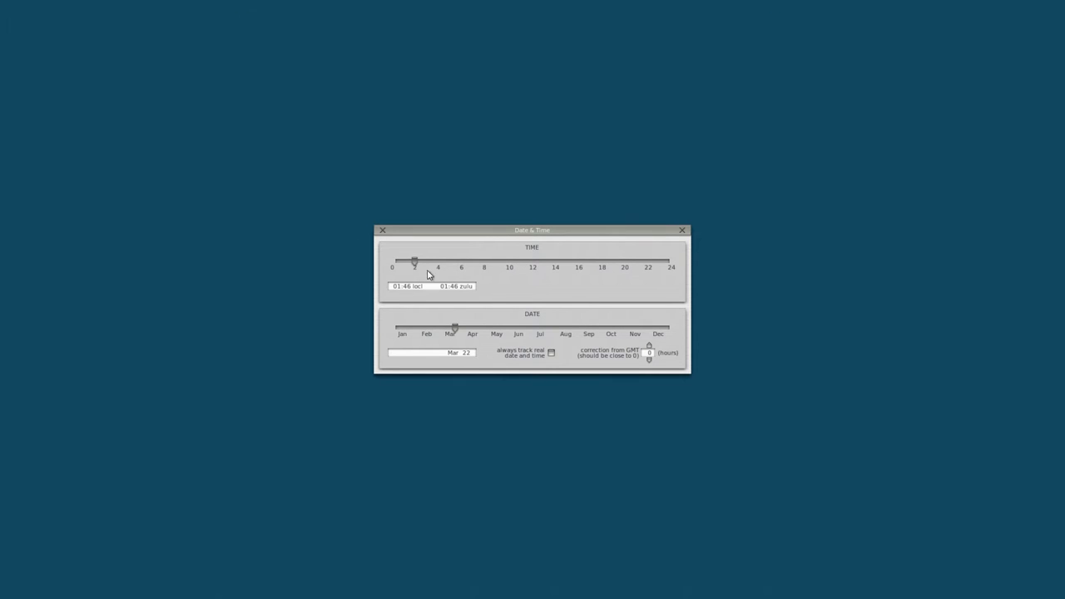
{"action": "left_click", "coordinate": [681, 230]}
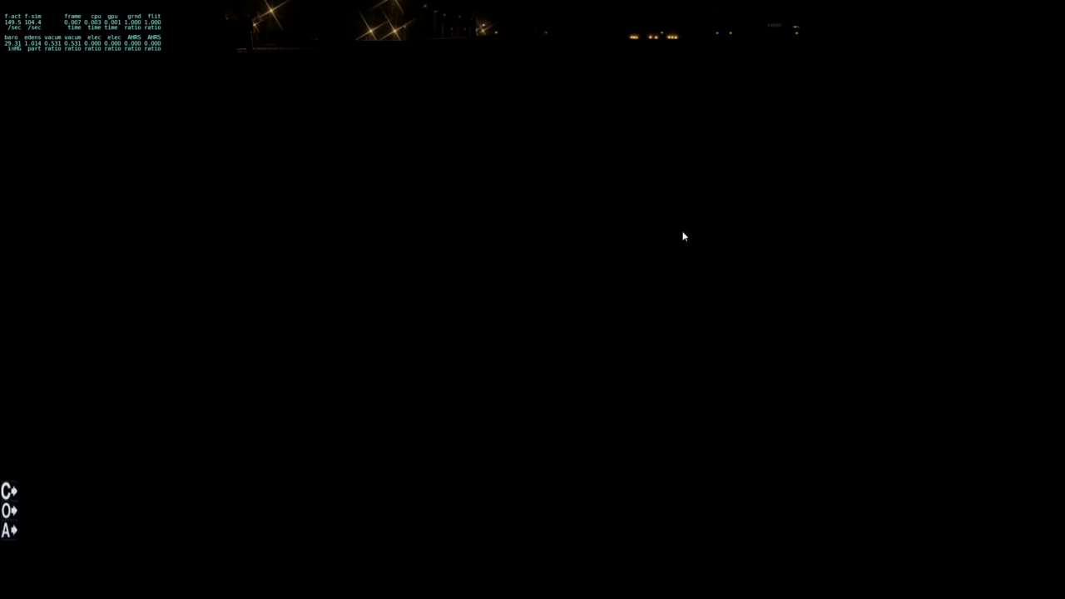
Step: Turn on the aviation flashlight in the dark cockpit and use it to switch the aircraft's electrical power on and back off
{"action": "mouse_move", "coordinate": [225, 5]}
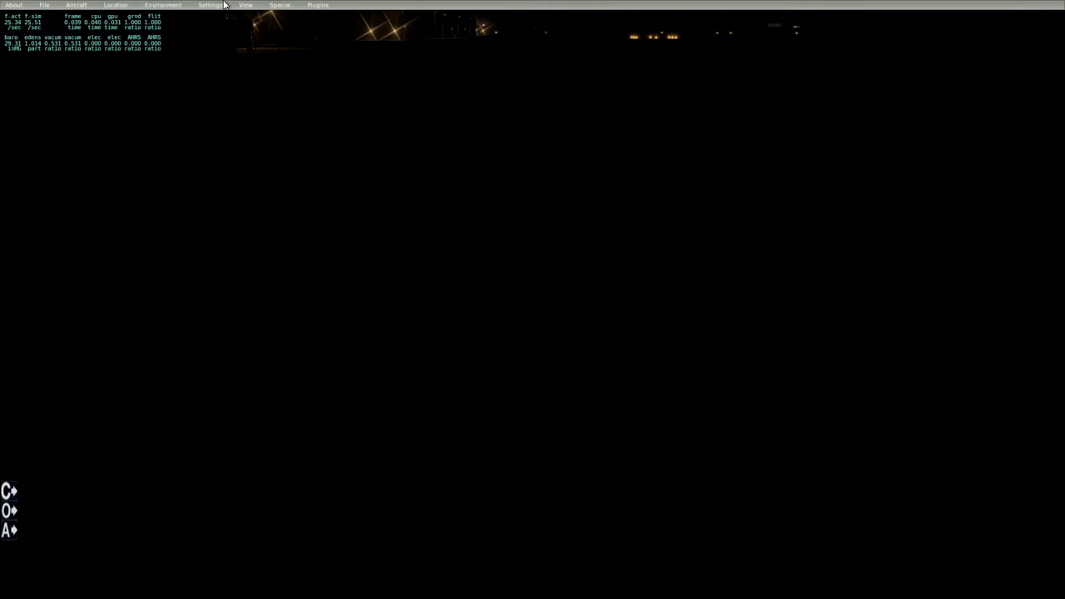
{"action": "left_click", "coordinate": [279, 5]}
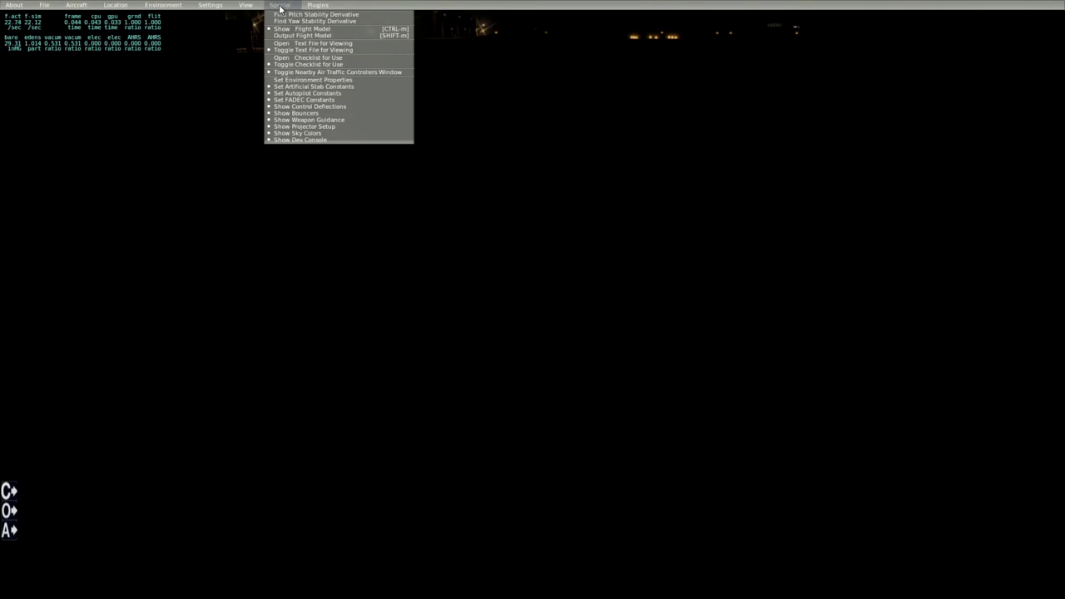
{"action": "mouse_move", "coordinate": [249, 9]}
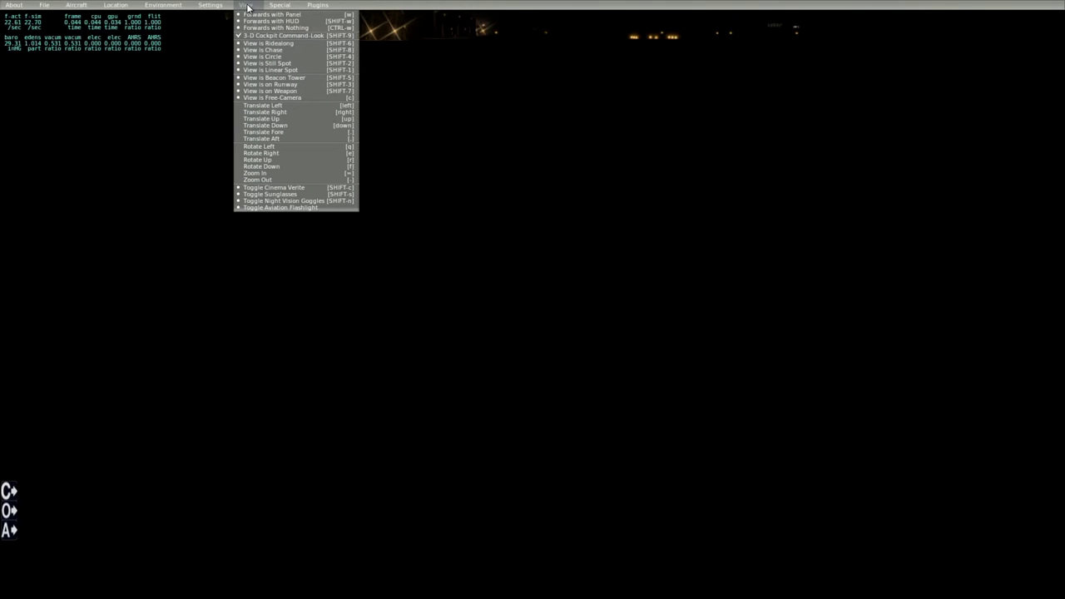
{"action": "left_click", "coordinate": [283, 208]}
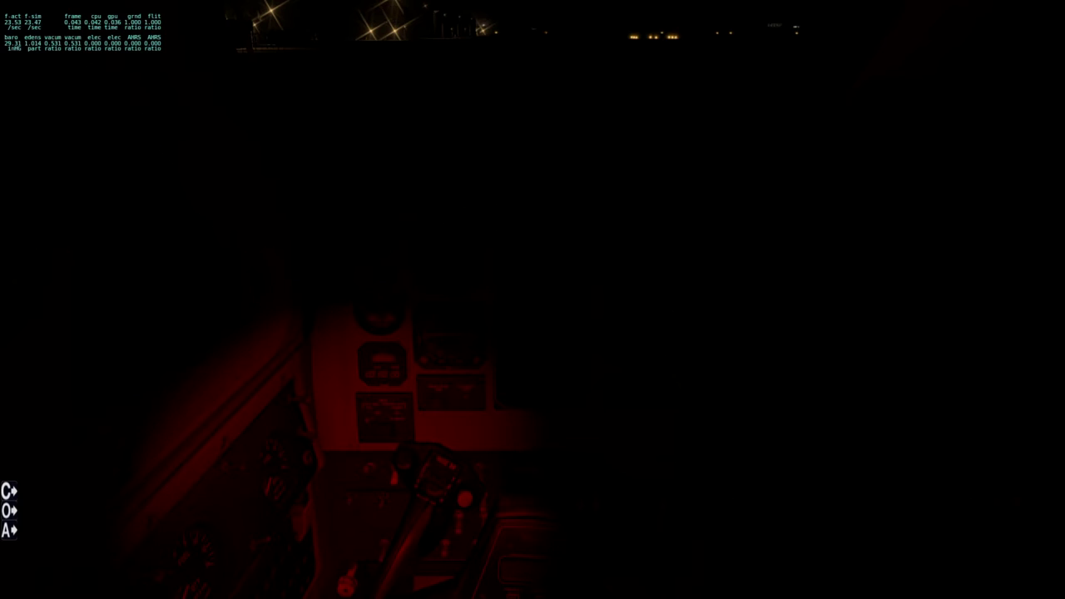
{"action": "left_click", "coordinate": [350, 511]}
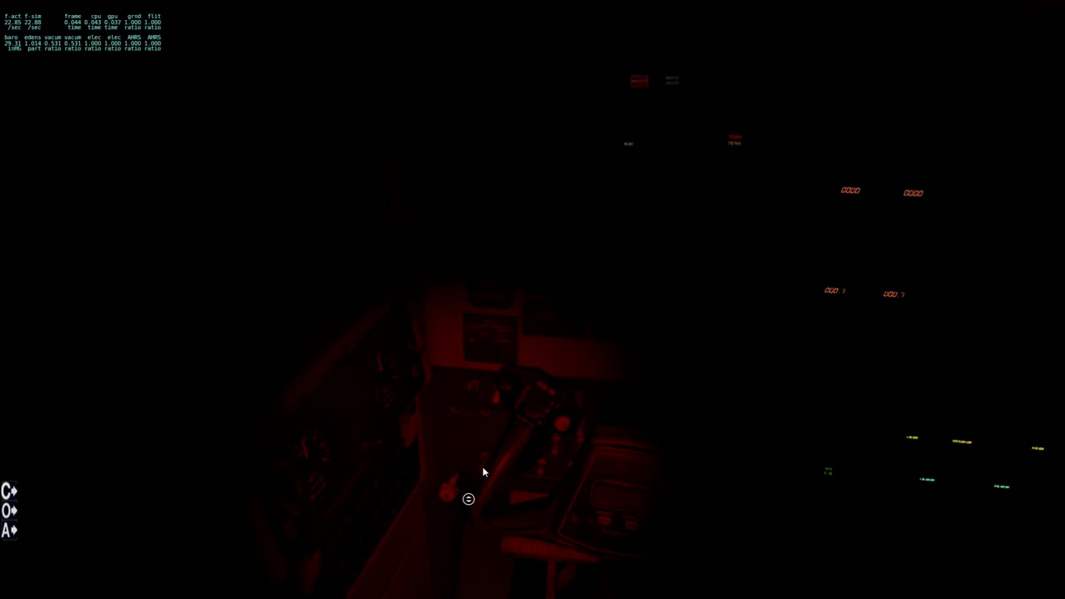
{"action": "left_click", "coordinate": [492, 417]}
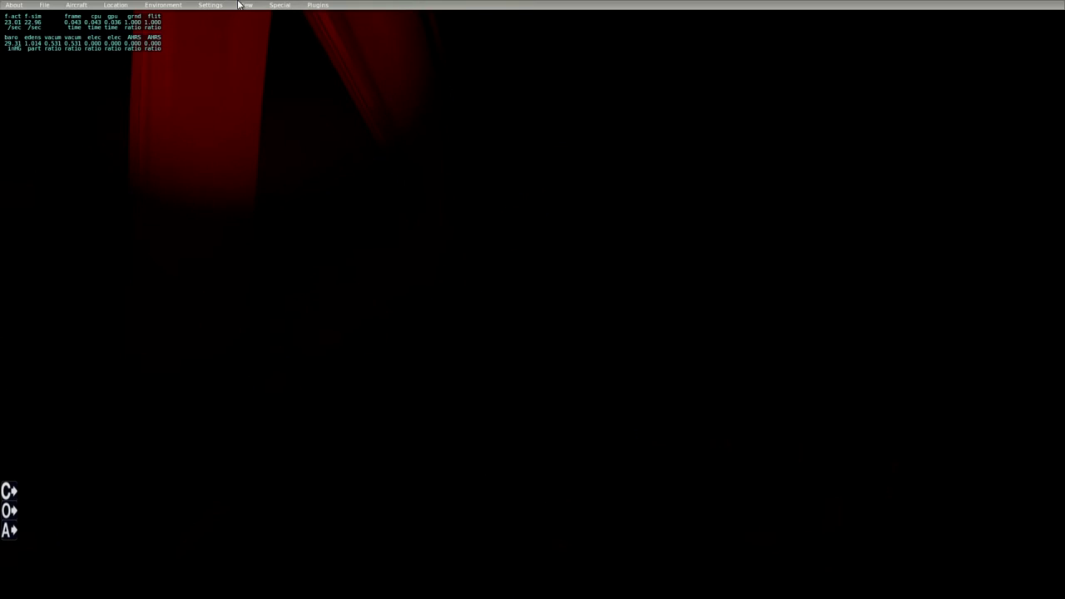
Step: Turn off the aviation flashlight in the cockpit
{"action": "left_click", "coordinate": [247, 6]}
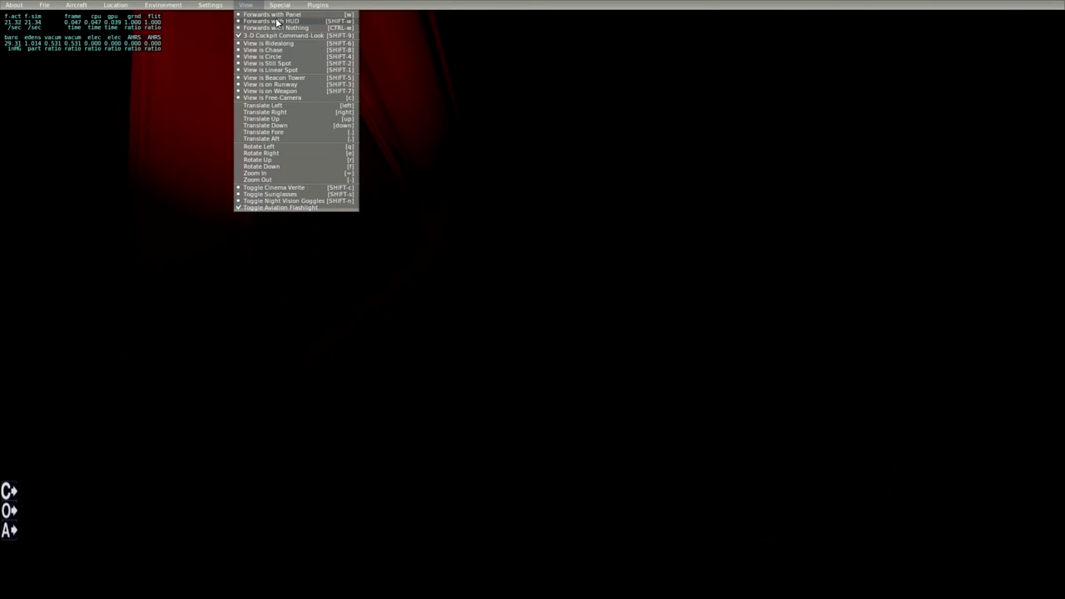
{"action": "mouse_move", "coordinate": [279, 7]}
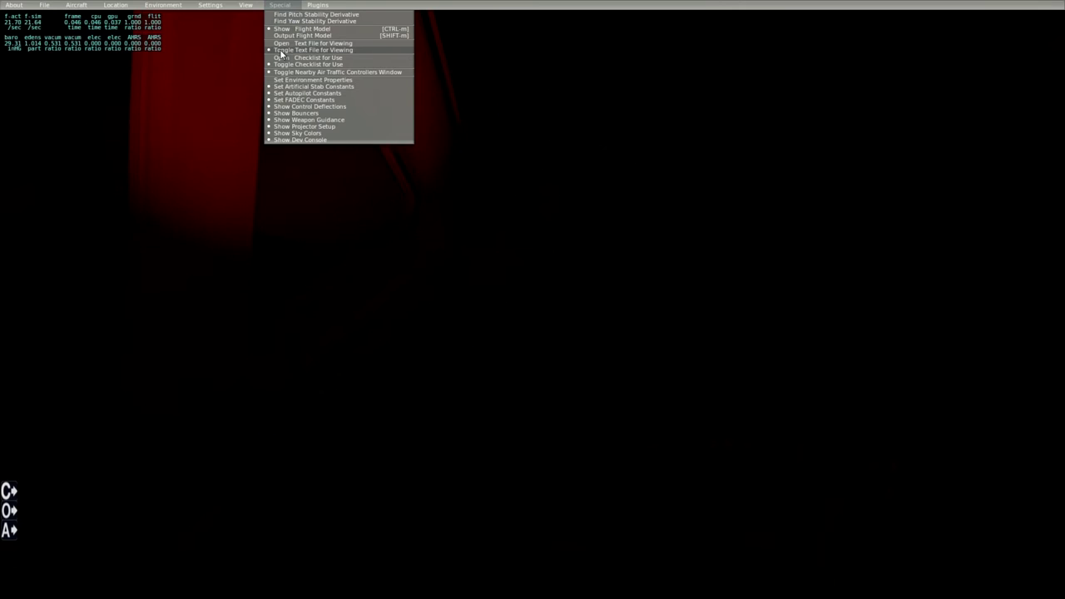
{"action": "left_click", "coordinate": [280, 49]}
{"action": "left_click", "coordinate": [246, 7]}
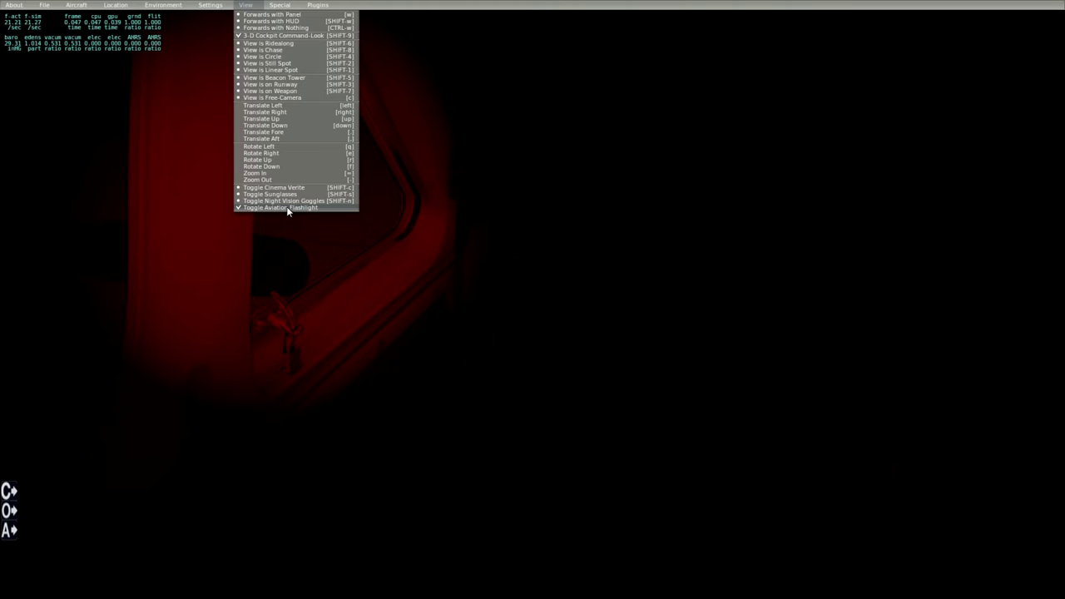
{"action": "left_click", "coordinate": [288, 212]}
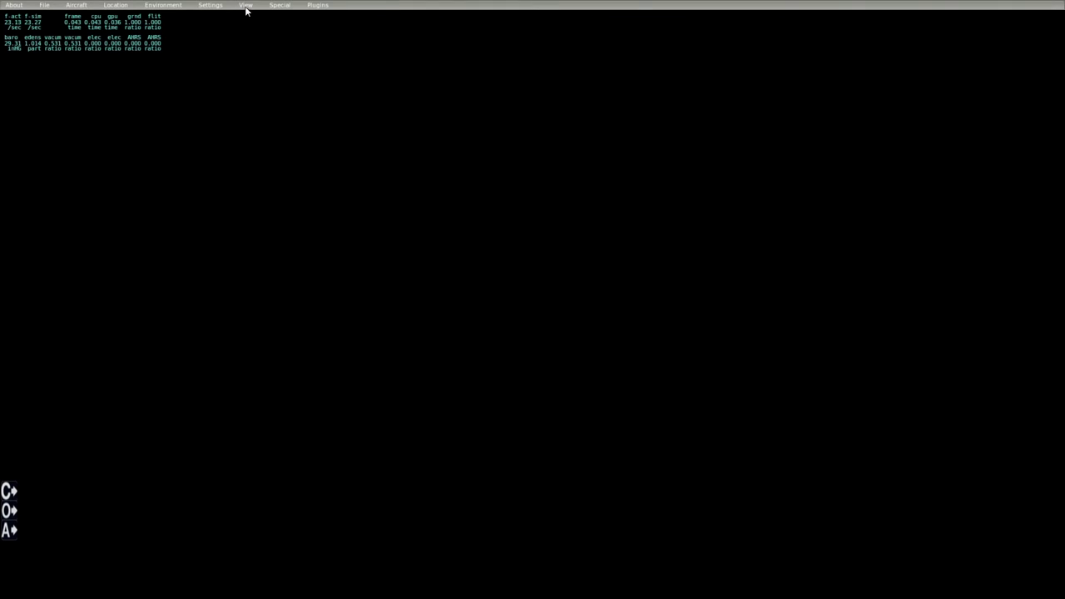
Step: Try the night vision goggles in the dark cockpit and switch them back off
{"action": "left_click", "coordinate": [246, 7]}
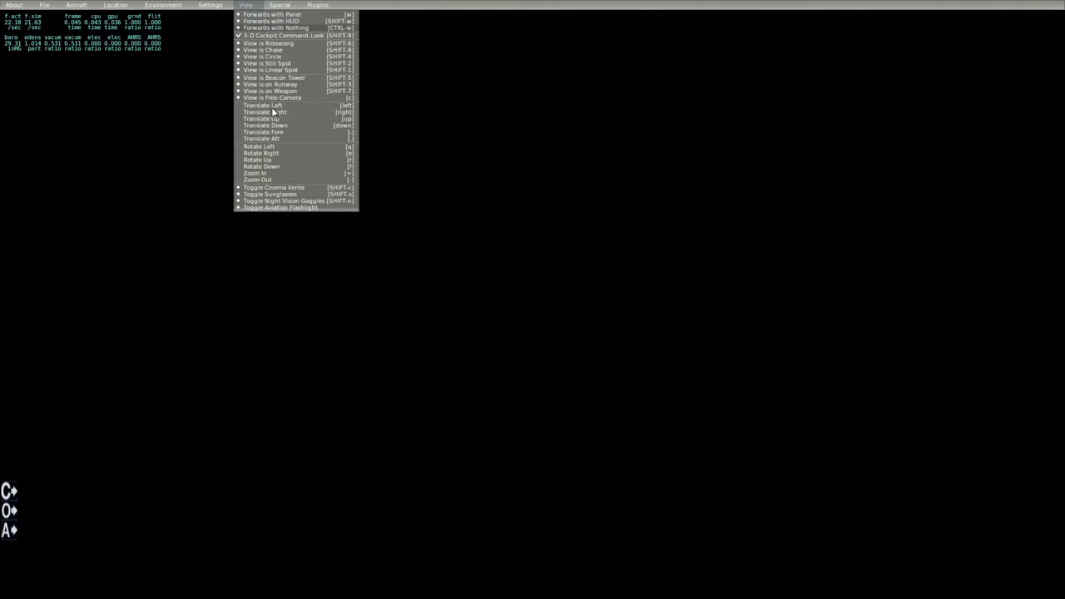
{"action": "left_click", "coordinate": [285, 203]}
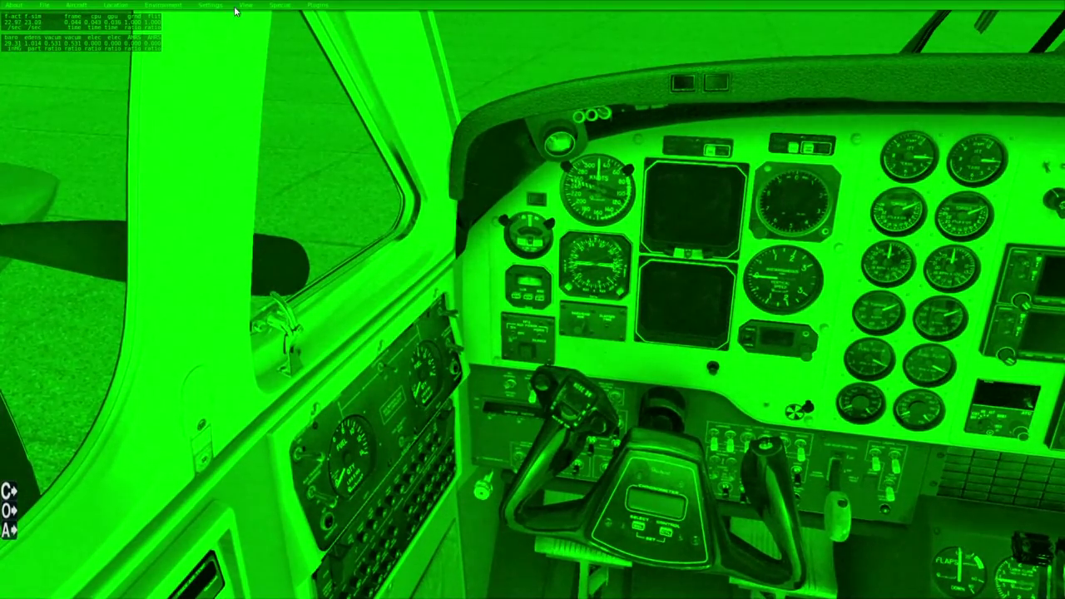
{"action": "left_click", "coordinate": [250, 6]}
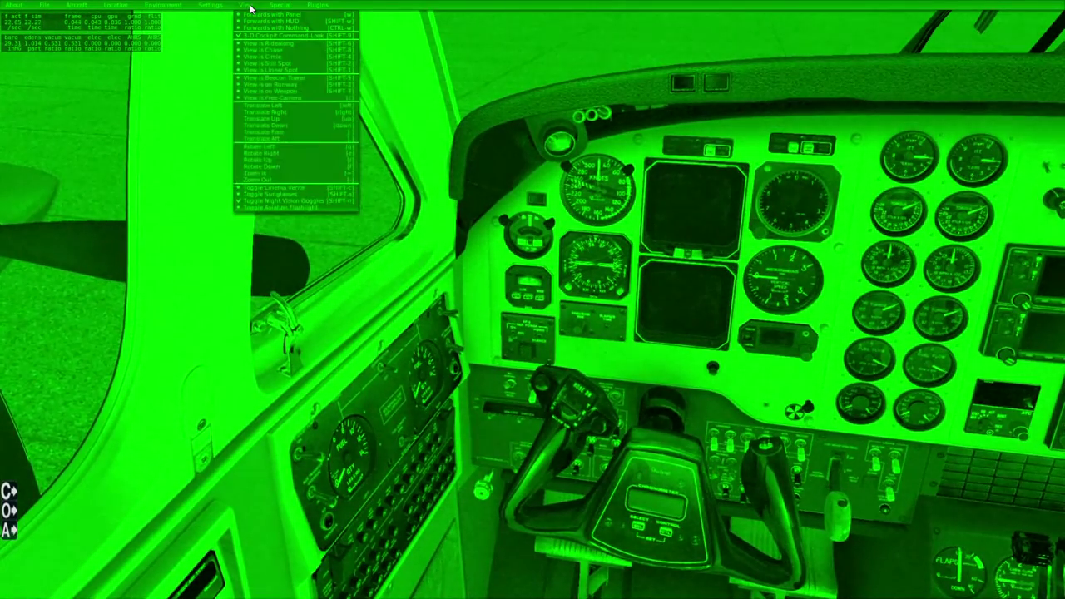
{"action": "left_click", "coordinate": [268, 201]}
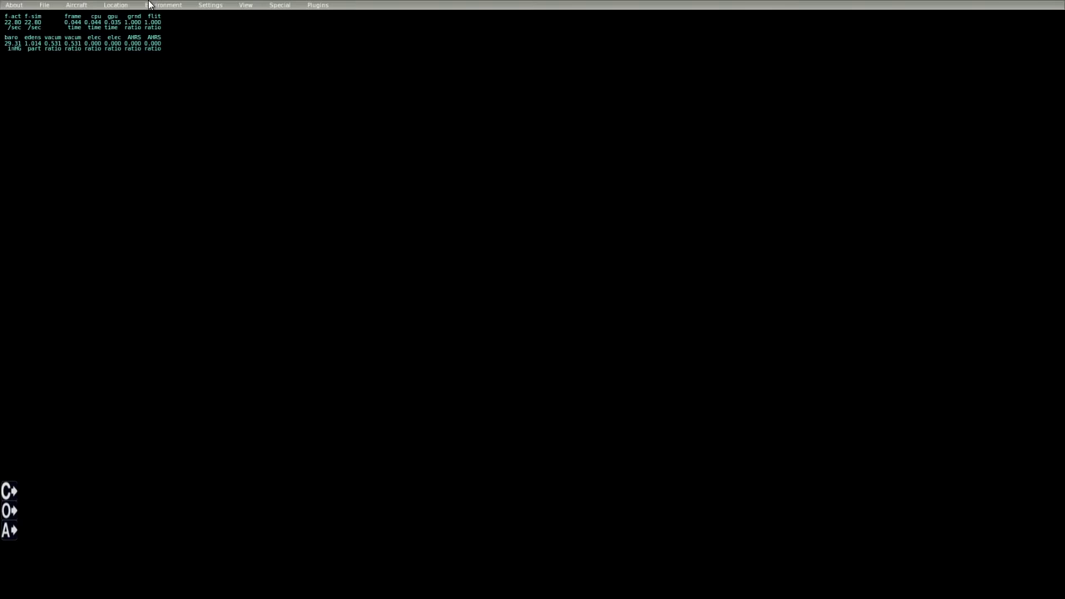
Step: Open the weather settings and set the weather uniformly for the whole world
{"action": "left_click", "coordinate": [157, 6]}
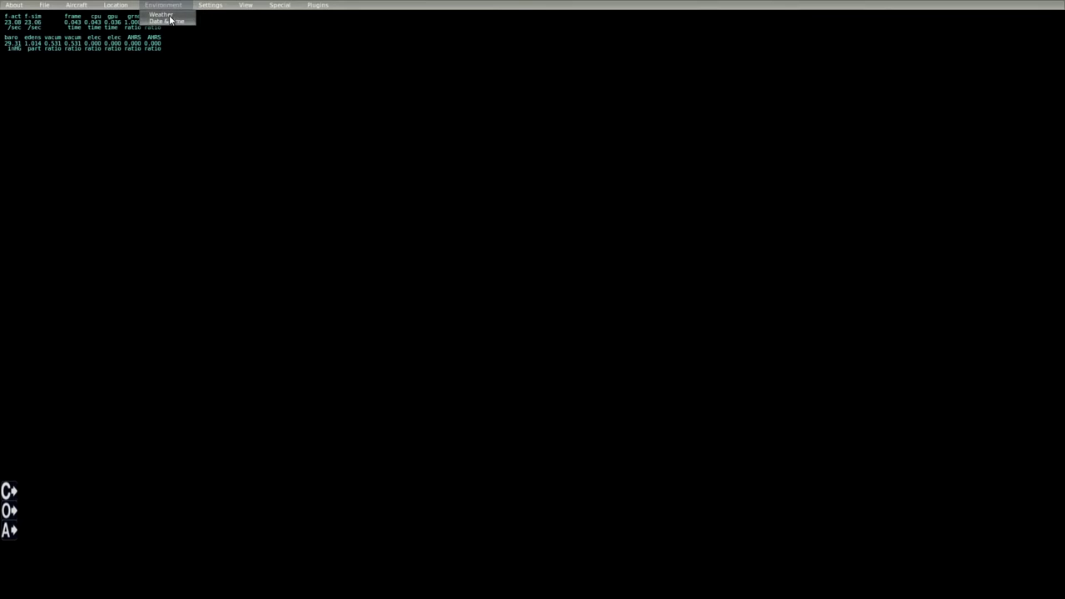
{"action": "left_click", "coordinate": [169, 15]}
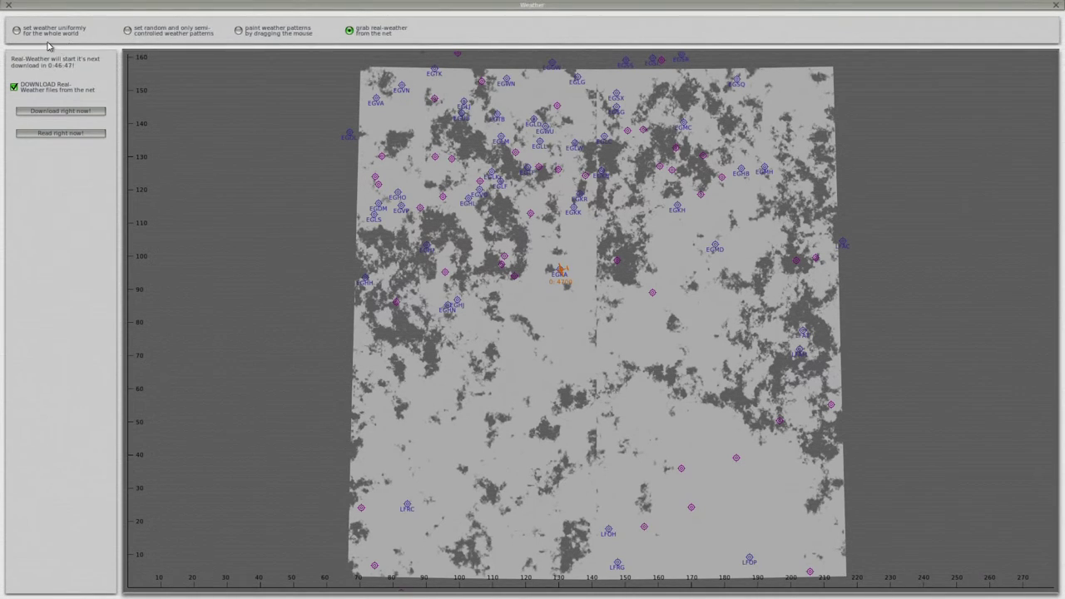
{"action": "left_click", "coordinate": [17, 31]}
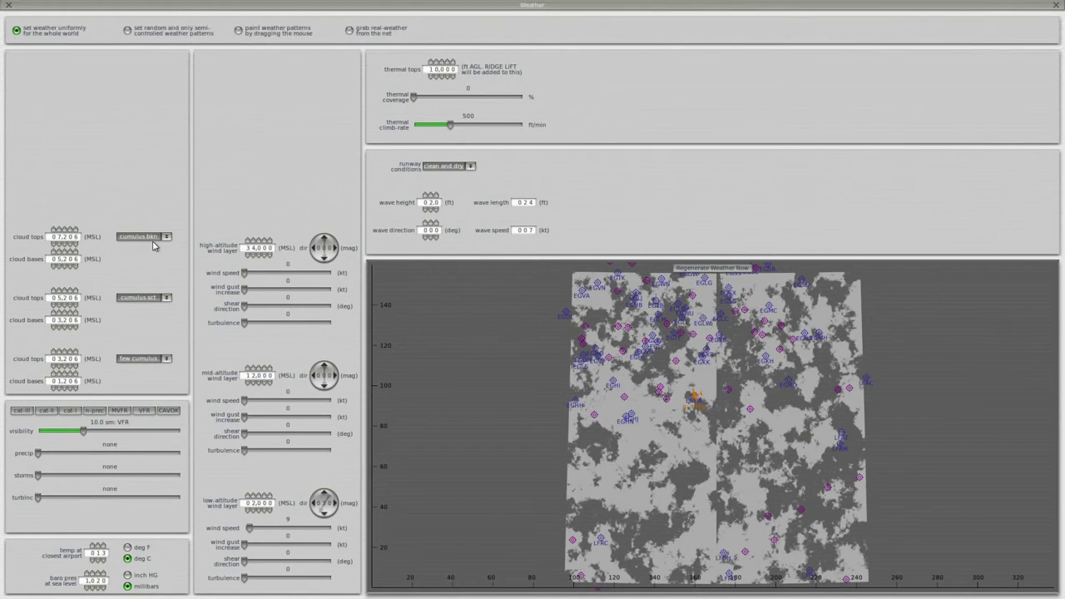
Step: Try the VFR, cat-II and cat-III weather presets and end on cat-I
{"action": "left_click", "coordinate": [145, 414]}
{"action": "left_click", "coordinate": [46, 411]}
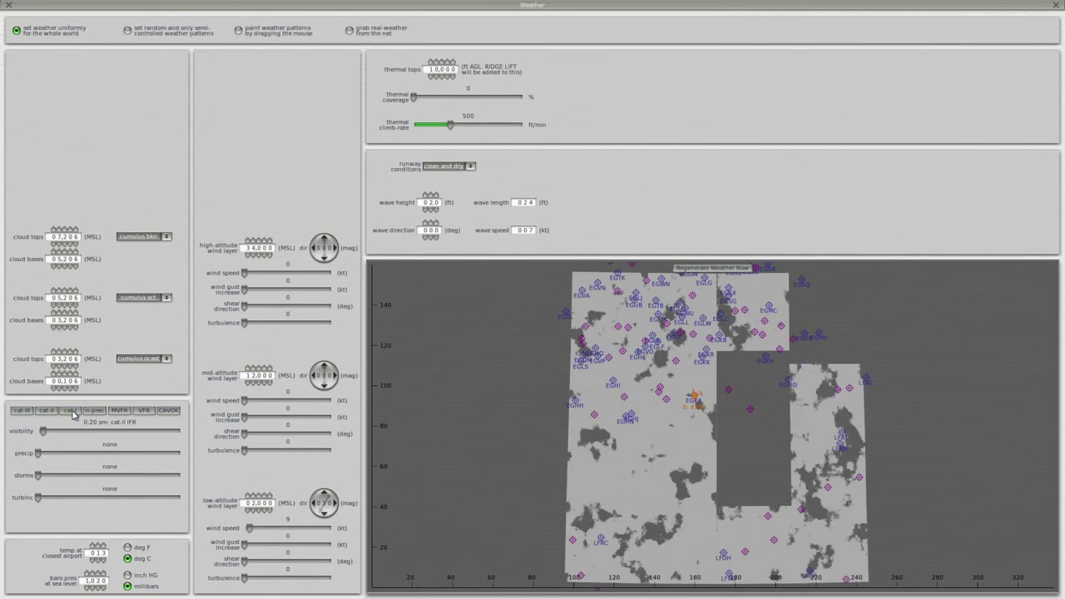
{"action": "left_click", "coordinate": [72, 413]}
{"action": "left_click", "coordinate": [22, 411]}
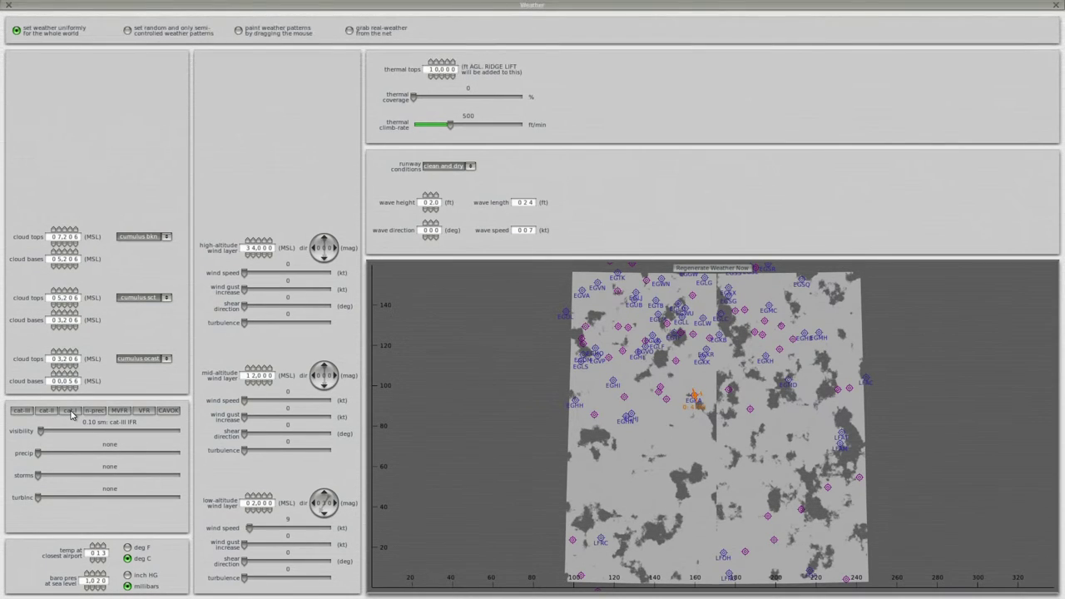
{"action": "left_click", "coordinate": [72, 412]}
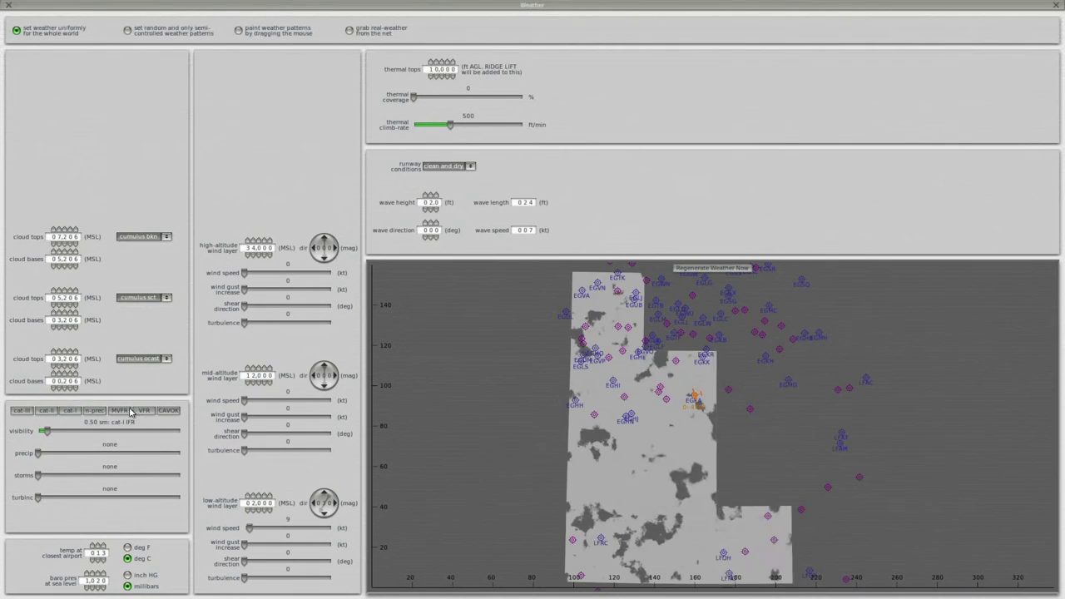
Step: Apply the MVFR weather preset
{"action": "left_click", "coordinate": [117, 412]}
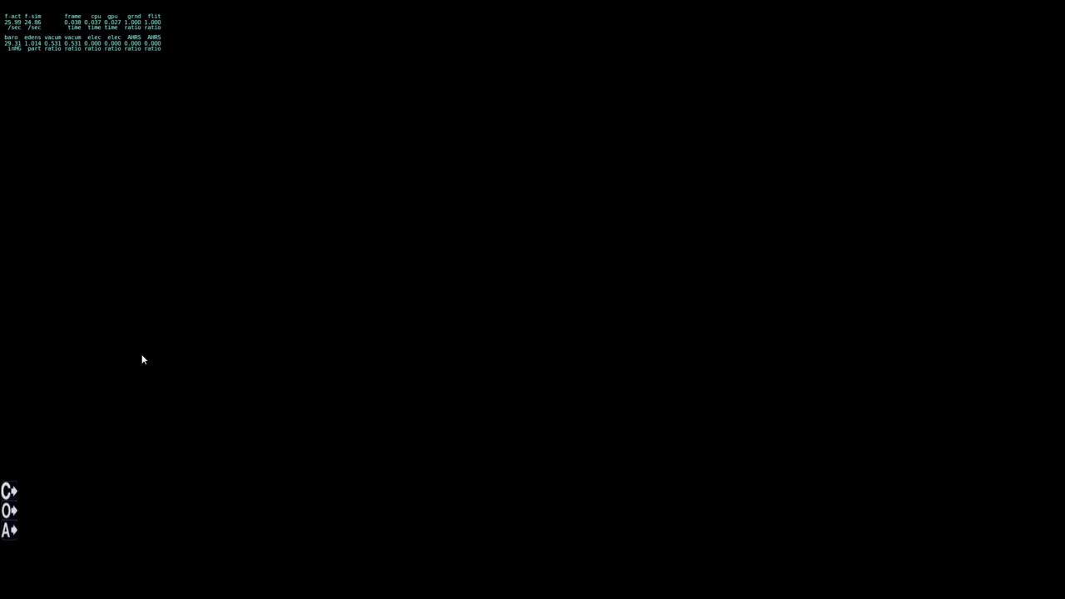
Step: Open the date and time settings and move the date late into the year and the time to about midday
{"action": "left_click", "coordinate": [170, 7]}
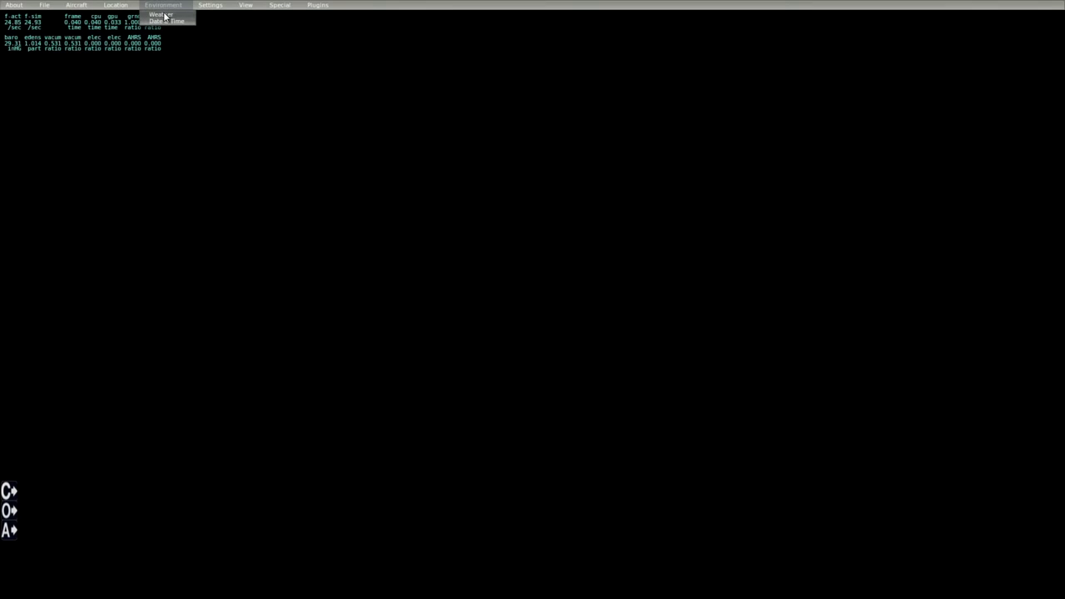
{"action": "left_click", "coordinate": [164, 21]}
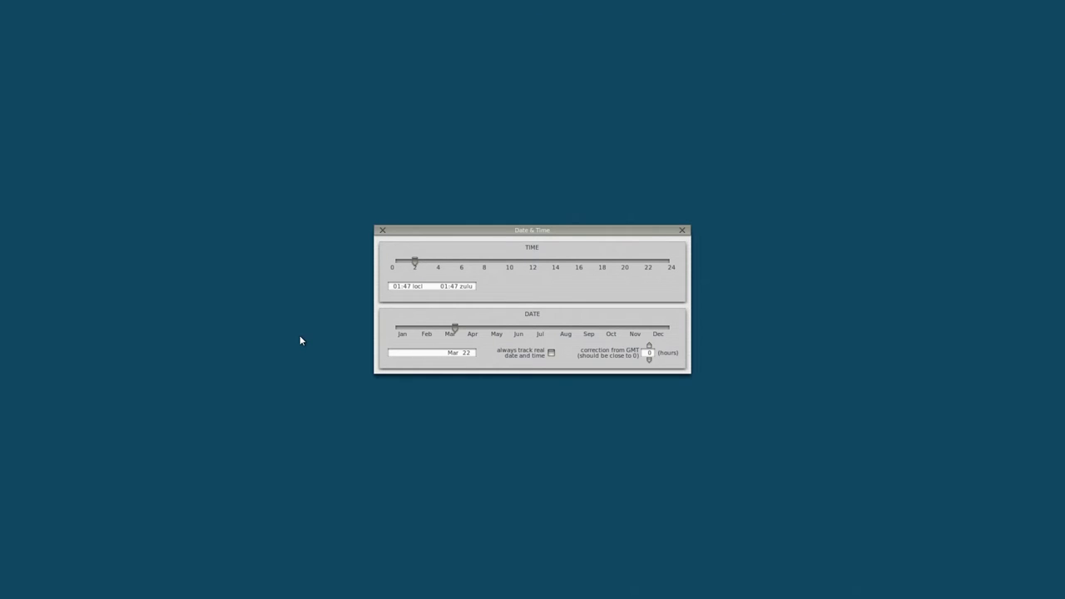
{"action": "left_click_drag", "start_coordinate": [455, 330], "coordinate": [621, 332]}
{"action": "left_click_drag", "start_coordinate": [488, 263], "coordinate": [539, 267]}
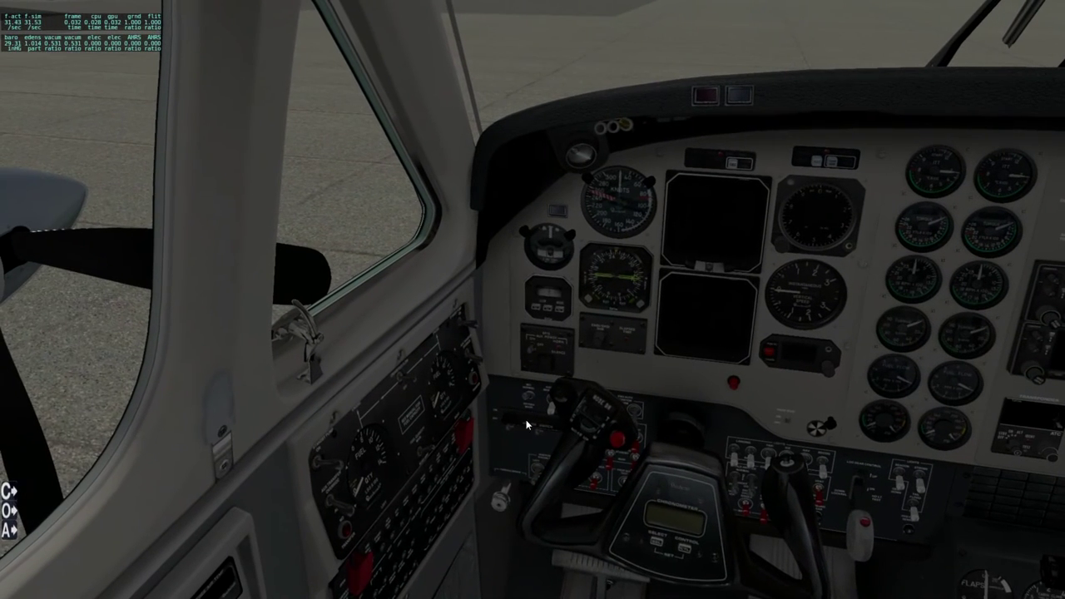
Step: Switch on the aircraft's battery in the cockpit
{"action": "left_click", "coordinate": [508, 432]}
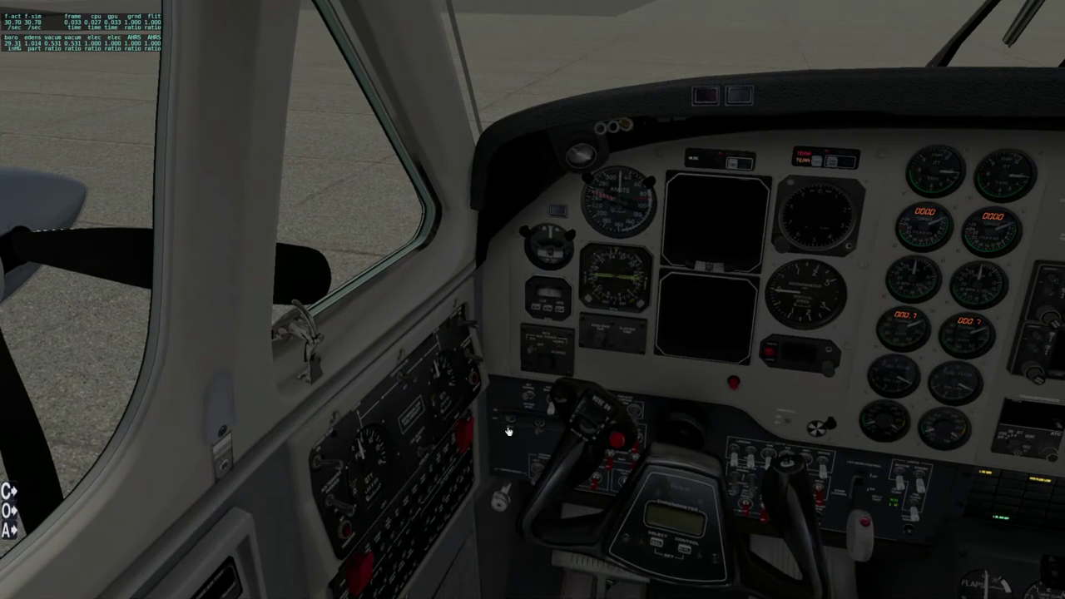
Step: Open the aircraft's weight and fuel settings and set the payload weight to 1330 lb and the total fuel to 2254 lb
{"action": "left_click", "coordinate": [77, 6]}
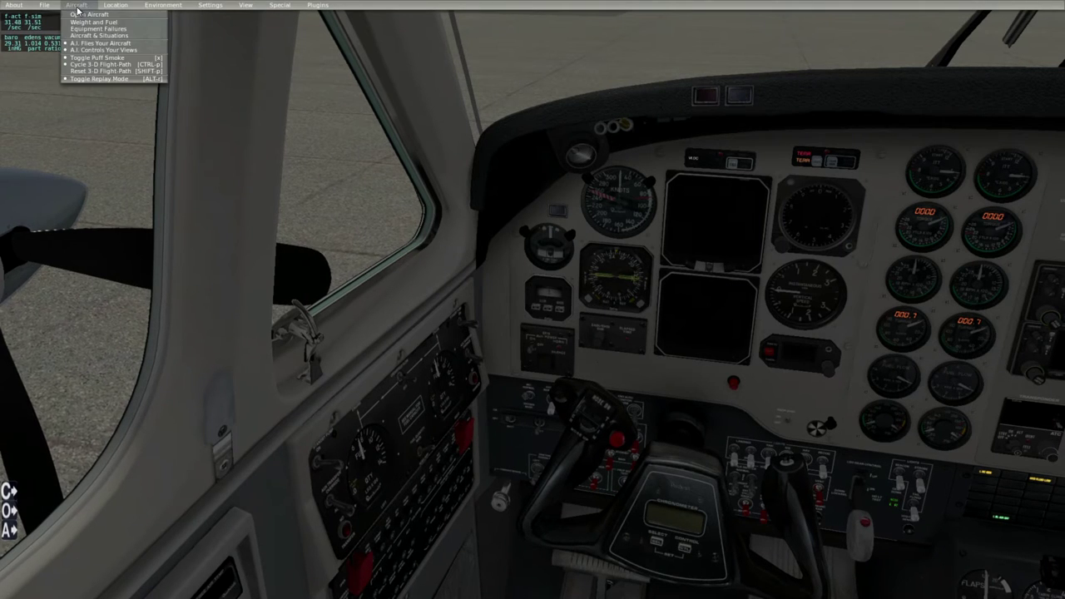
{"action": "left_click", "coordinate": [83, 24]}
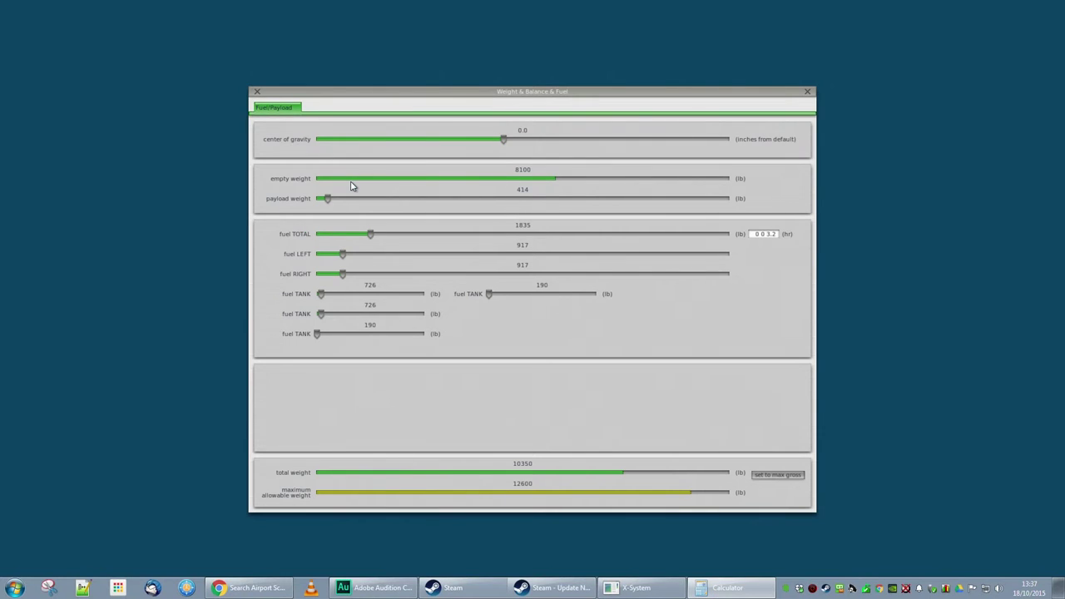
{"action": "left_click", "coordinate": [727, 589]}
{"action": "left_click_drag", "start_coordinate": [372, 202], "coordinate": [354, 204]}
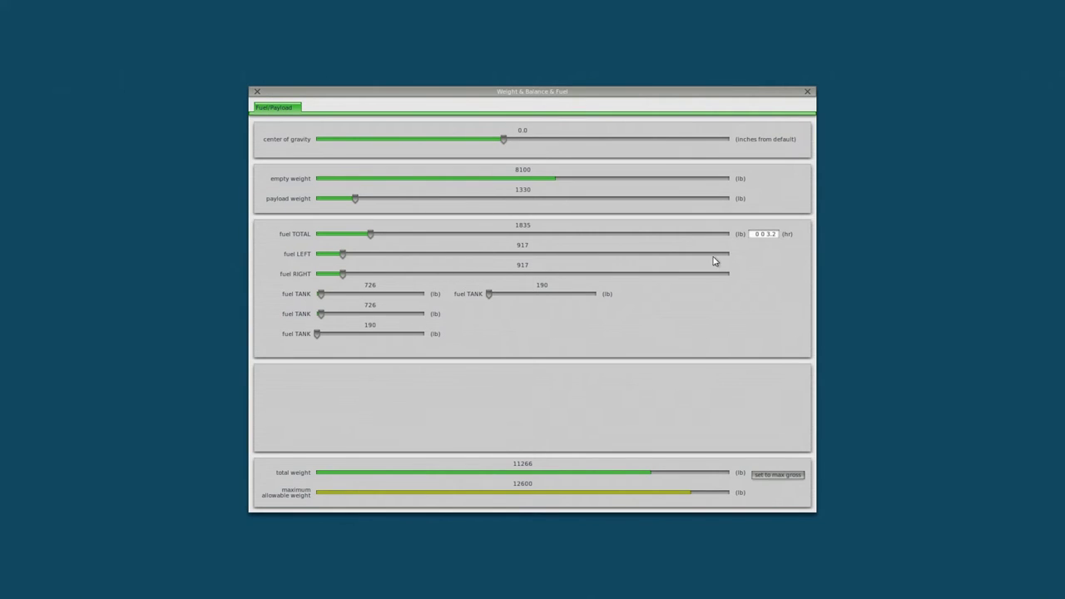
{"action": "left_click_drag", "start_coordinate": [372, 238], "coordinate": [383, 241]}
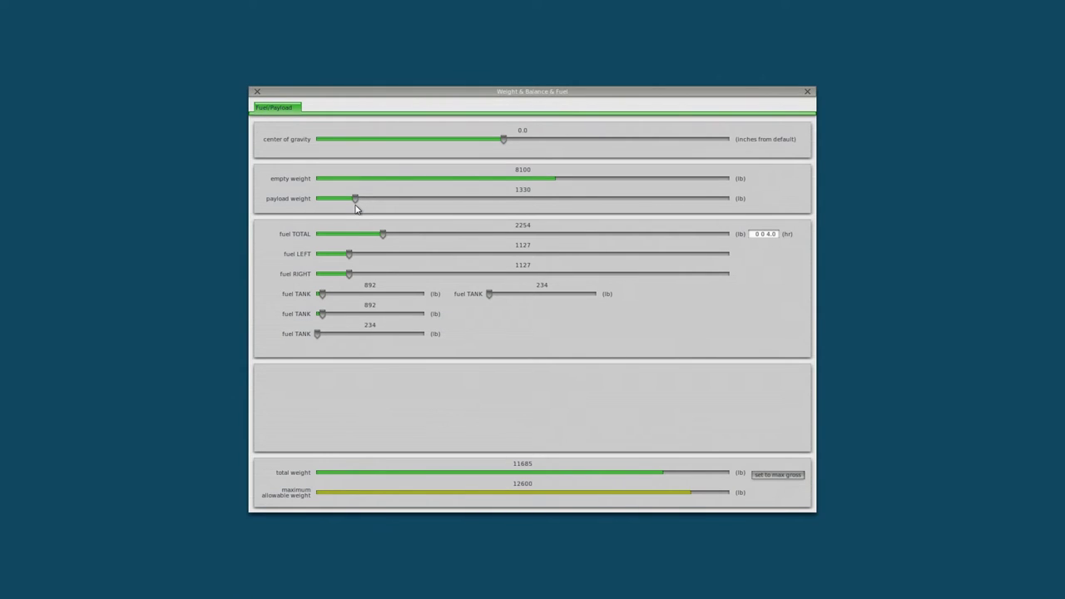
Step: Increase the payload weight further, adjust the individual fuel tanks slightly and close the weight and fuel settings
{"action": "left_click_drag", "start_coordinate": [355, 208], "coordinate": [374, 202]}
{"action": "left_click_drag", "start_coordinate": [321, 316], "coordinate": [324, 319]}
{"action": "mouse_move", "coordinate": [488, 295]}
{"action": "left_mouse_down"}
{"action": "mouse_move", "coordinate": [499, 294]}
{"action": "mouse_move", "coordinate": [489, 298]}
{"action": "left_mouse_up"}
{"action": "left_click", "coordinate": [806, 93]}
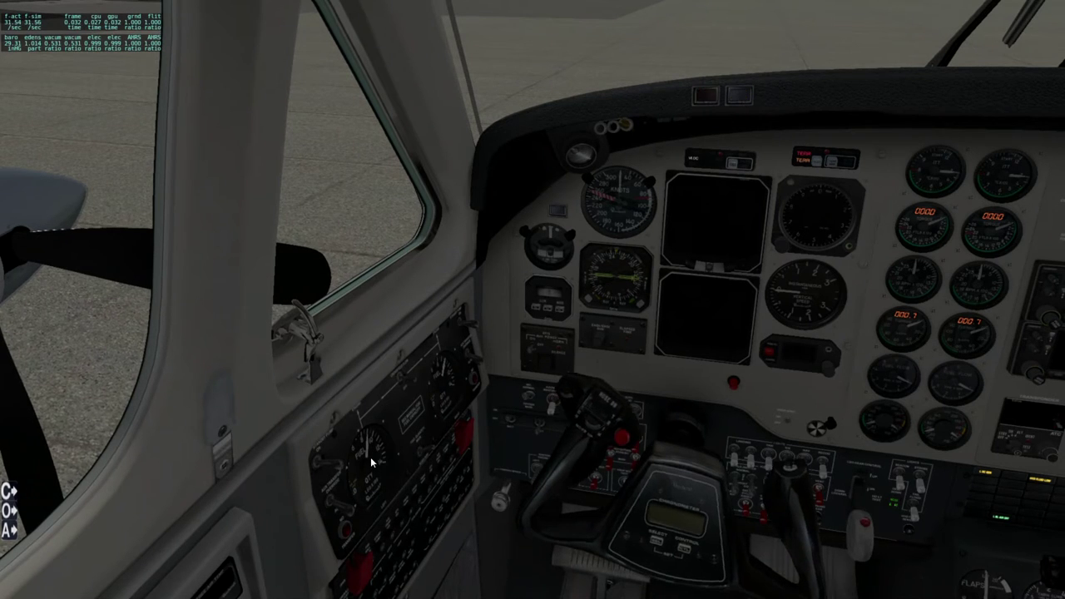
Step: Hide the pilot's yoke and move the left engine's condition lever out of fuel cut-off to start the engine
{"action": "key", "text": "e"}
{"action": "key", "text": "q"}
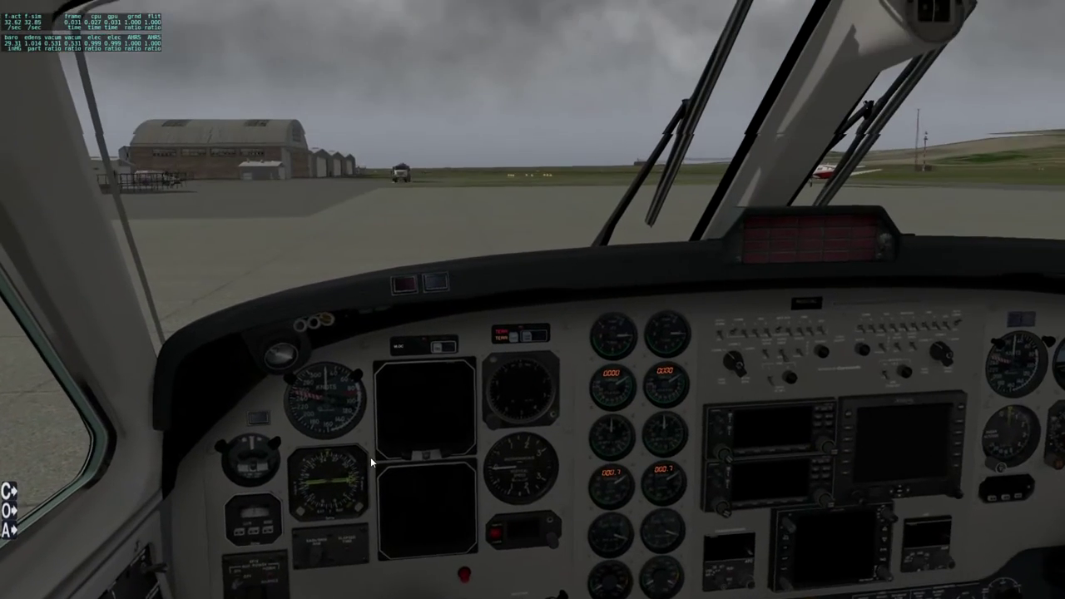
{"action": "key", "text": "r"}
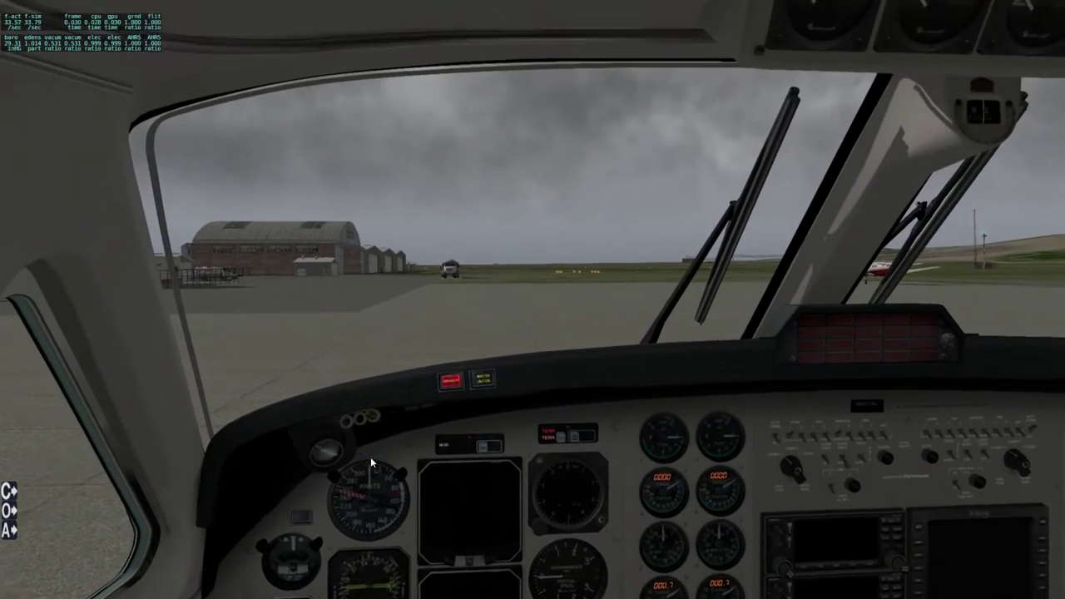
{"action": "key", "text": "f"}
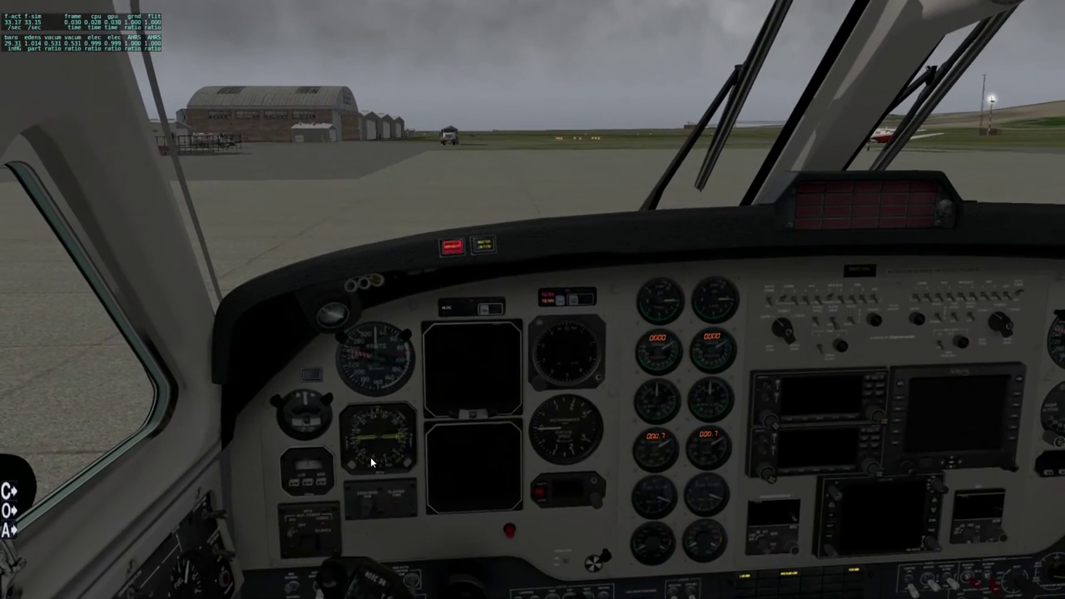
{"action": "key", "text": "f"}
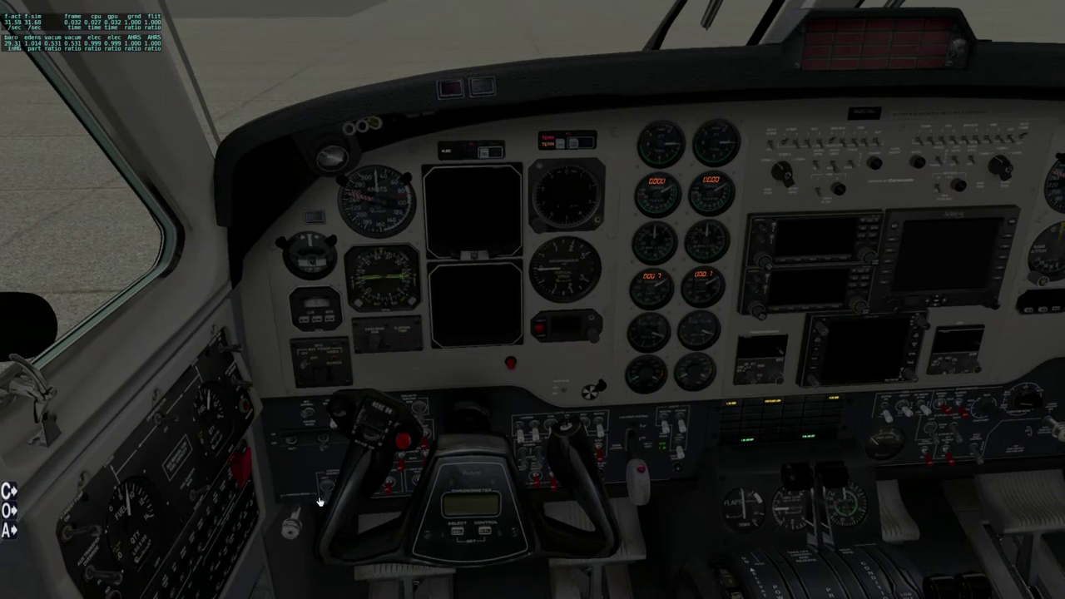
{"action": "left_click", "coordinate": [473, 428]}
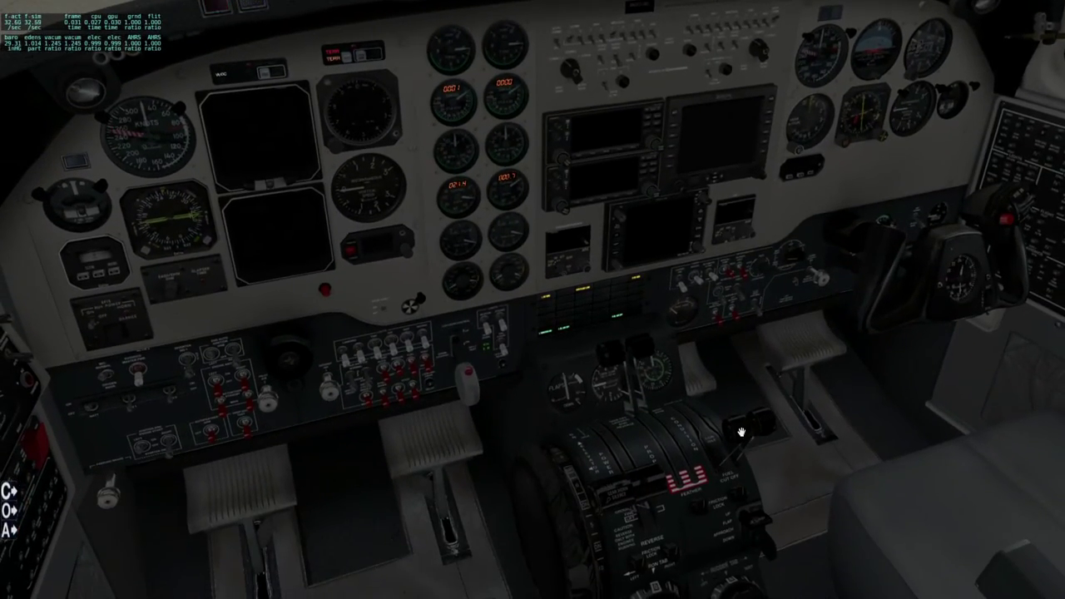
{"action": "left_click_drag", "start_coordinate": [711, 384], "coordinate": [706, 416]}
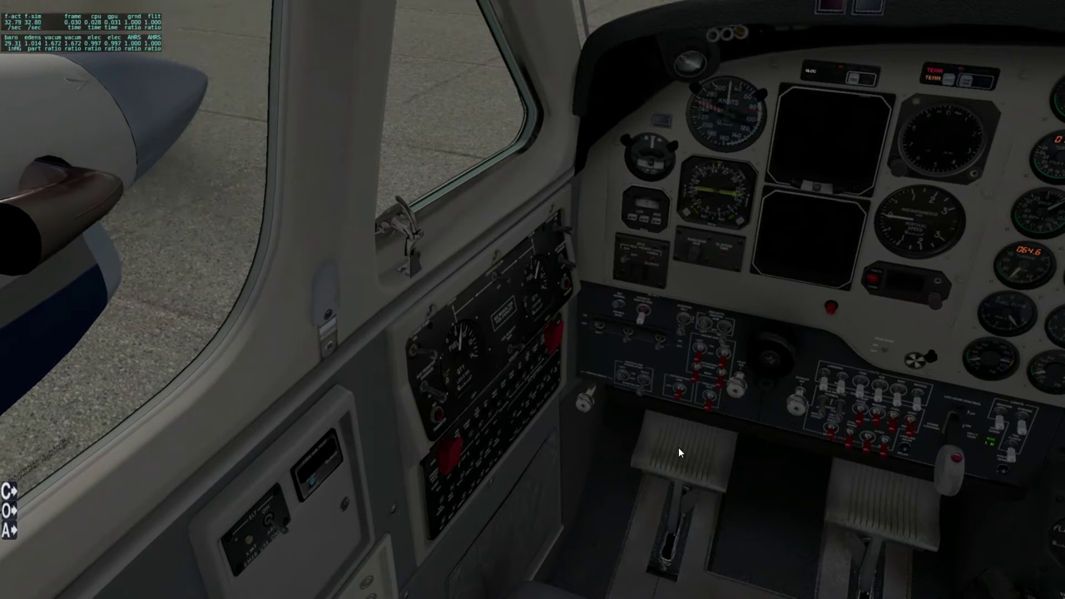
Step: Open the small window on the pilot's side, look out at the left engine and close the window again
{"action": "left_click", "coordinate": [397, 228]}
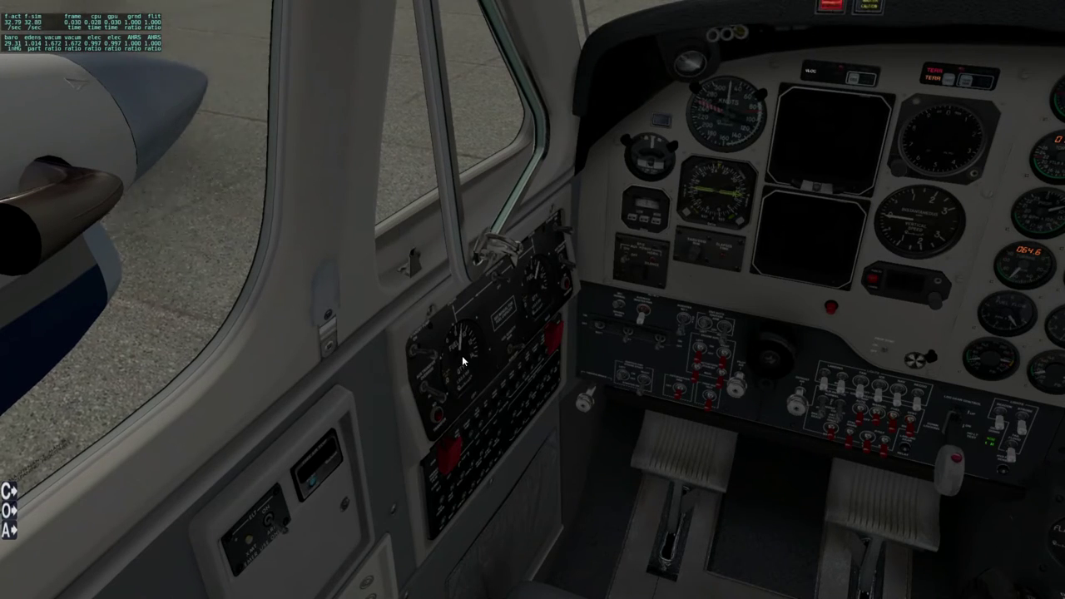
{"action": "key", "text": "Left"}
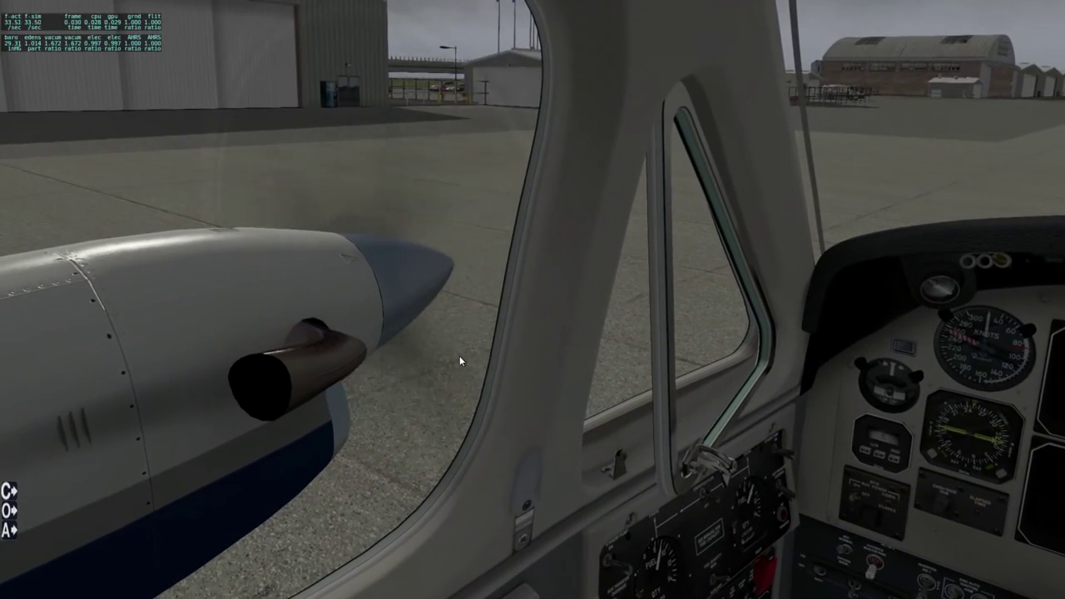
{"action": "left_click", "coordinate": [697, 457]}
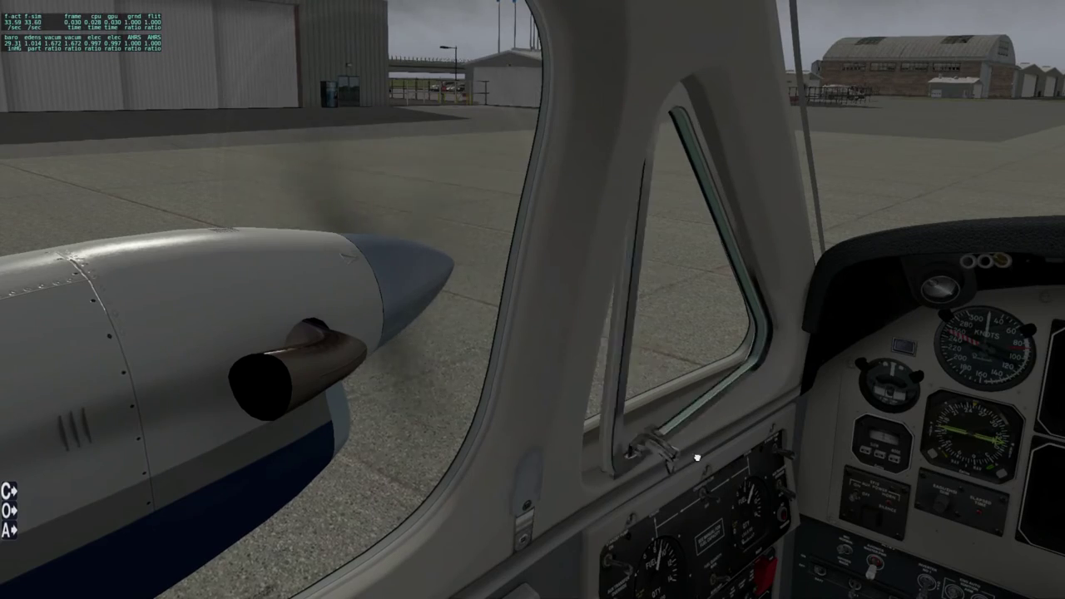
Step: Look over the cockpit's instrument panel, throttle pedestal, lower switch rows and copilot's side
{"action": "key", "text": "Right"}
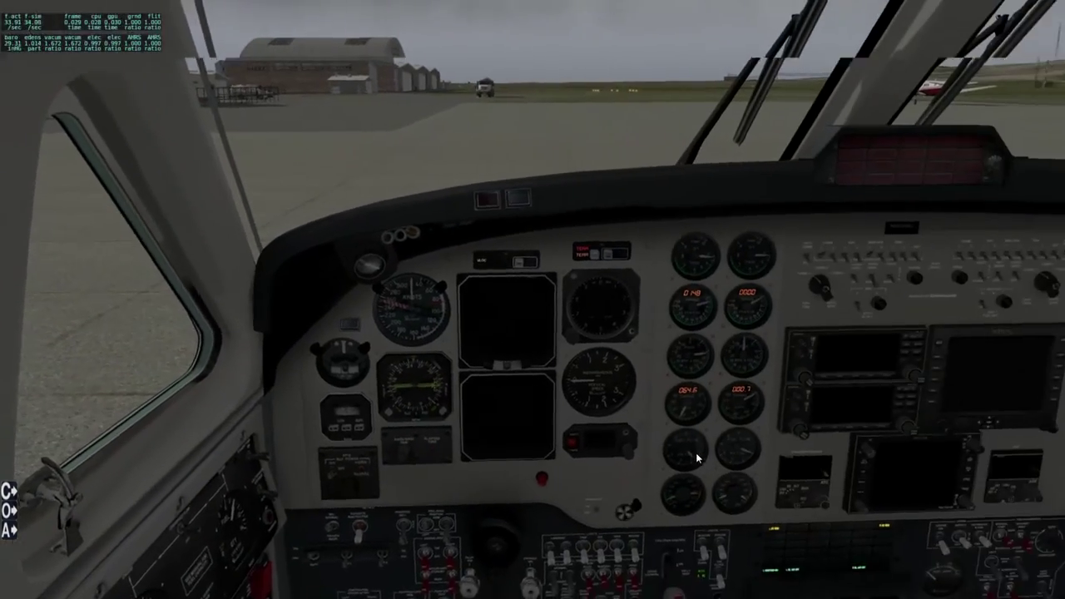
{"action": "key", "text": "Down"}
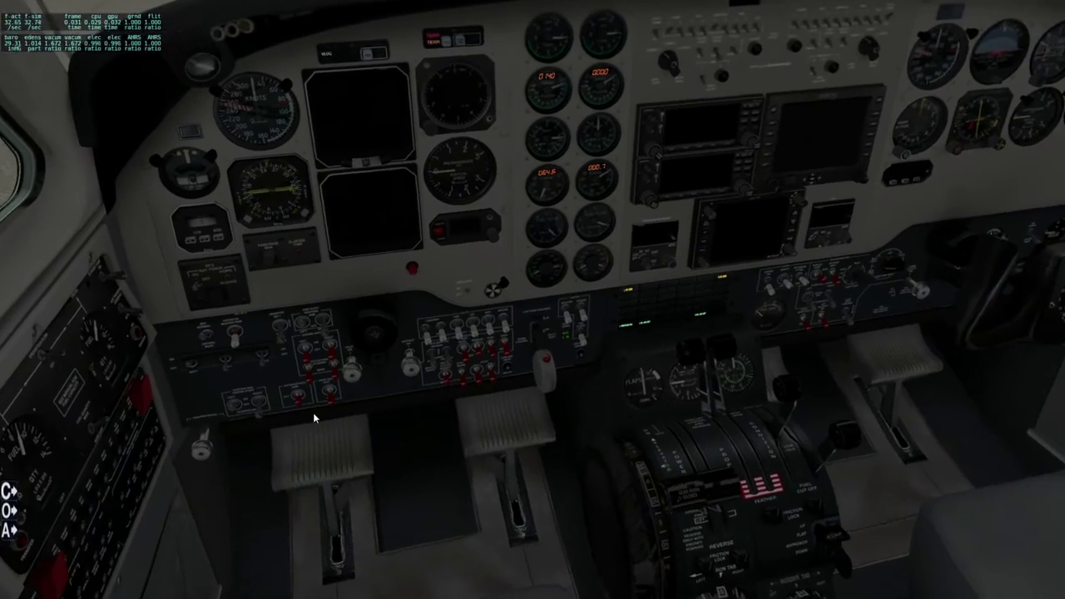
{"action": "key", "text": "Left"}
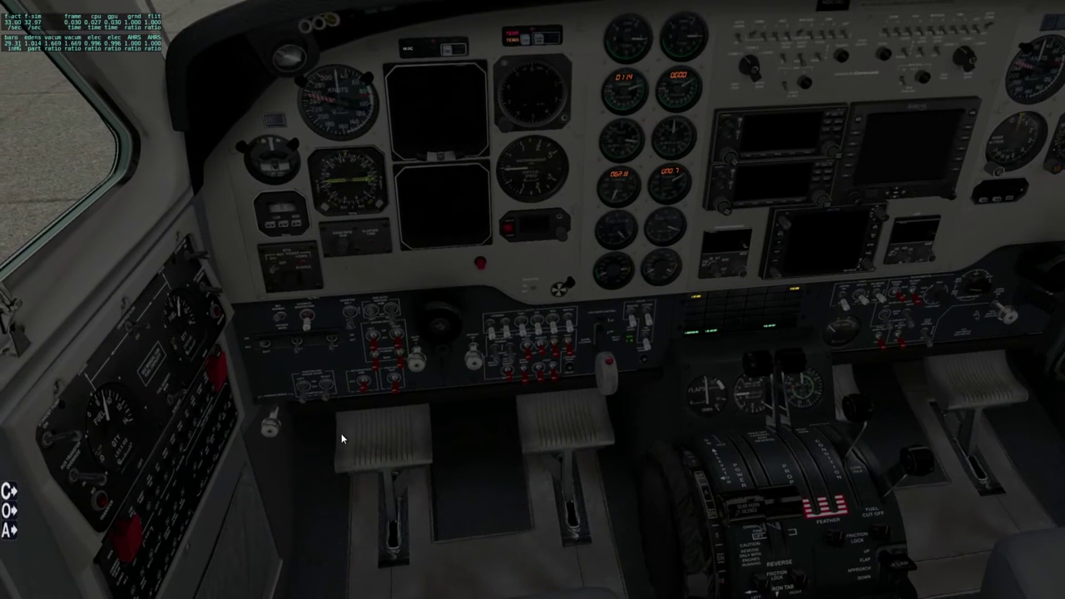
{"action": "key", "text": "Up"}
{"action": "key", "text": "Left"}
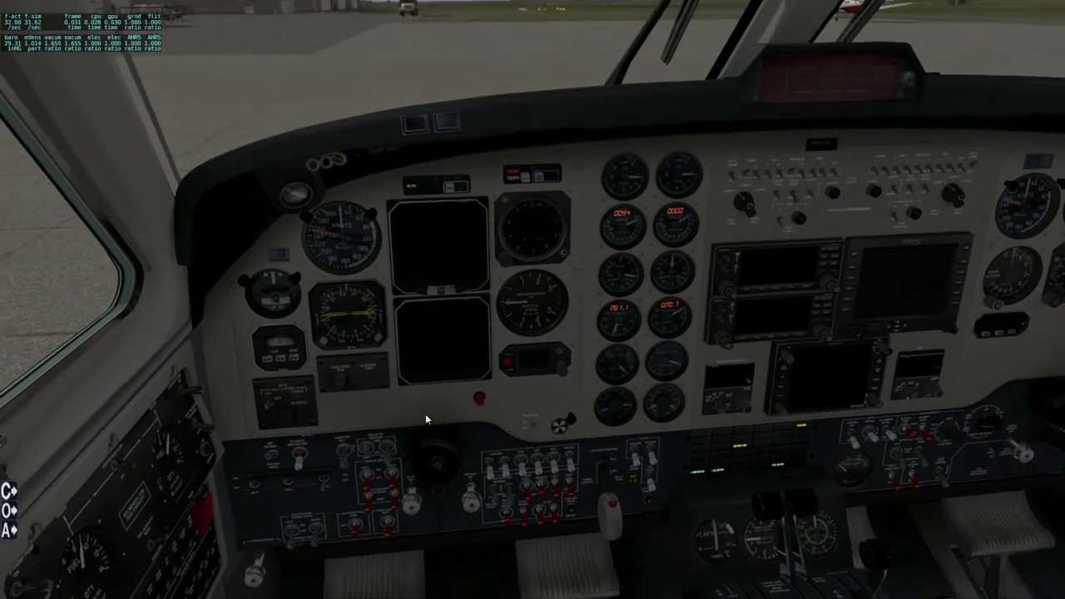
{"action": "key", "text": "Down"}
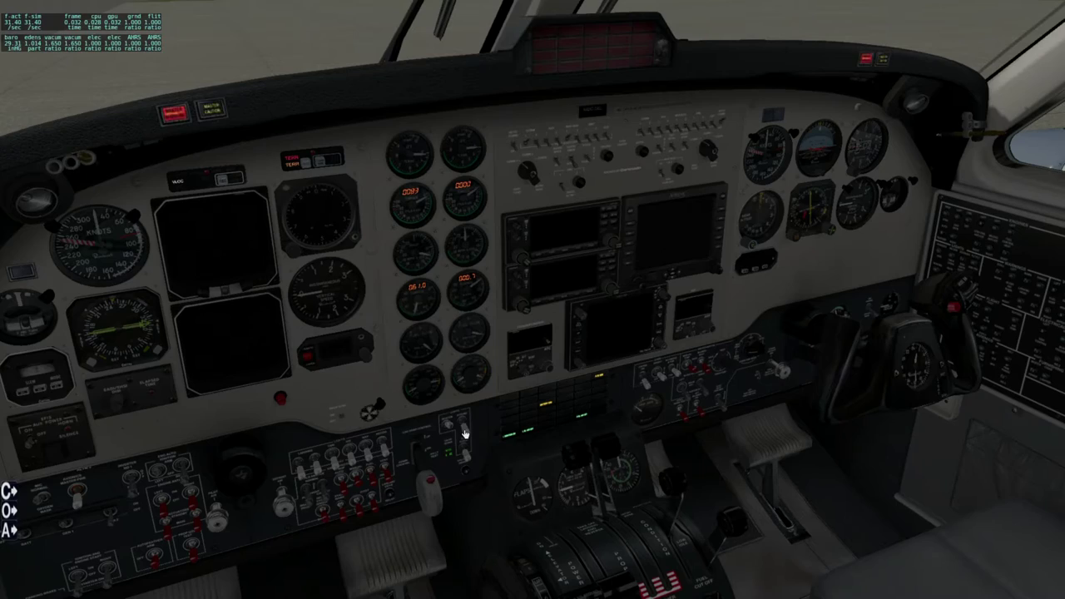
{"action": "key", "text": "Right"}
{"action": "key", "text": "Up"}
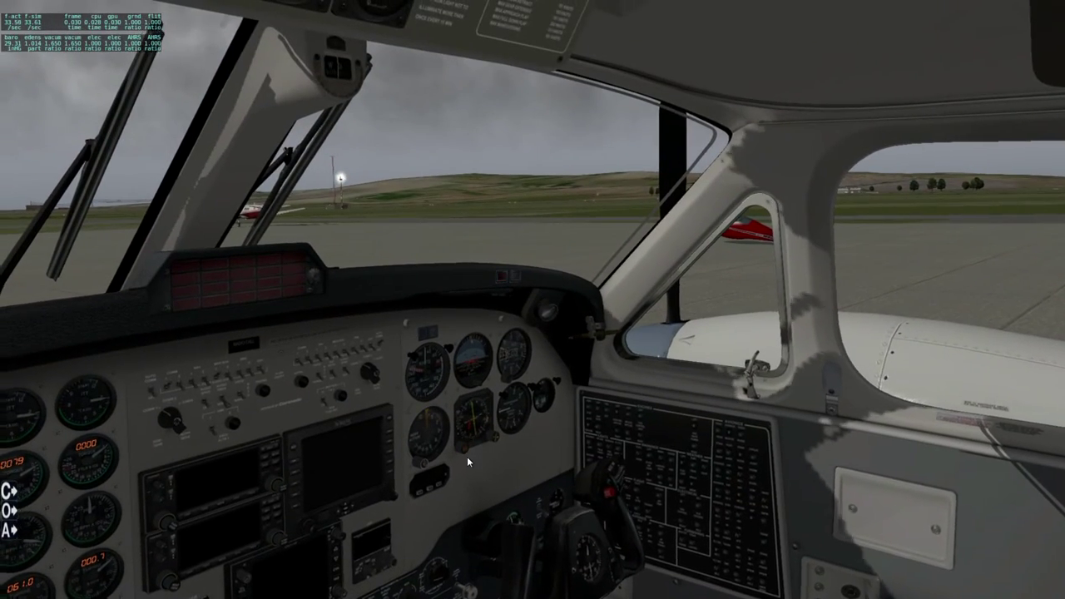
{"action": "key", "text": "Left"}
{"action": "key", "text": "Down"}
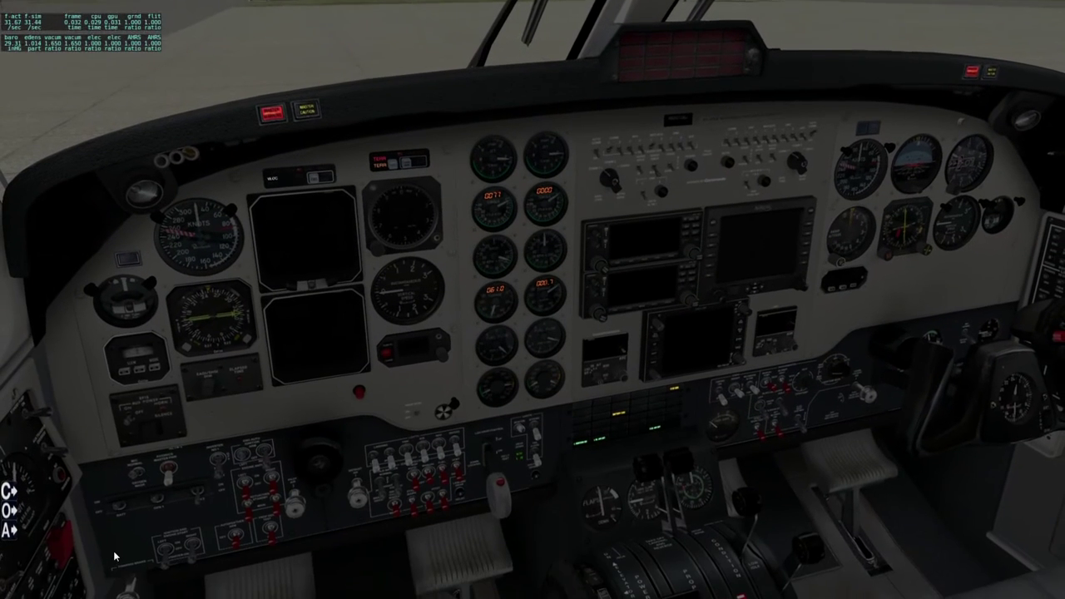